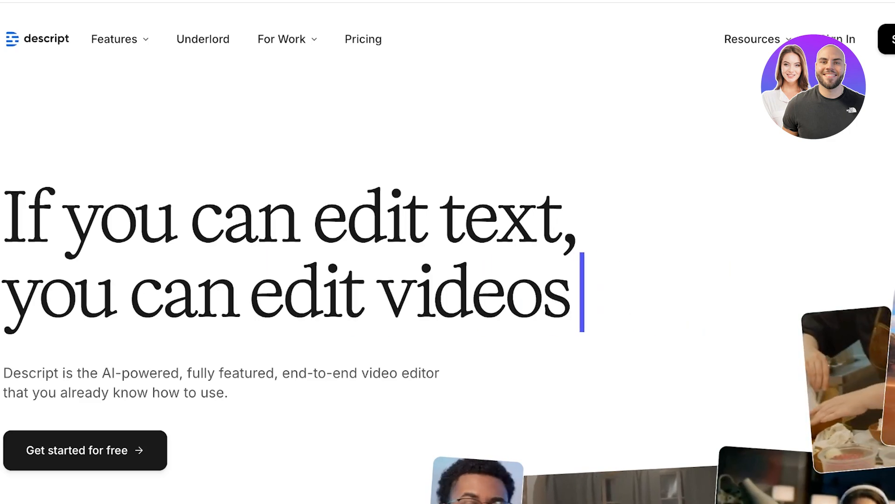
Sign up for a Descript account using the listed Google account
{"action": "mouse_move", "coordinate": [120, 39]}
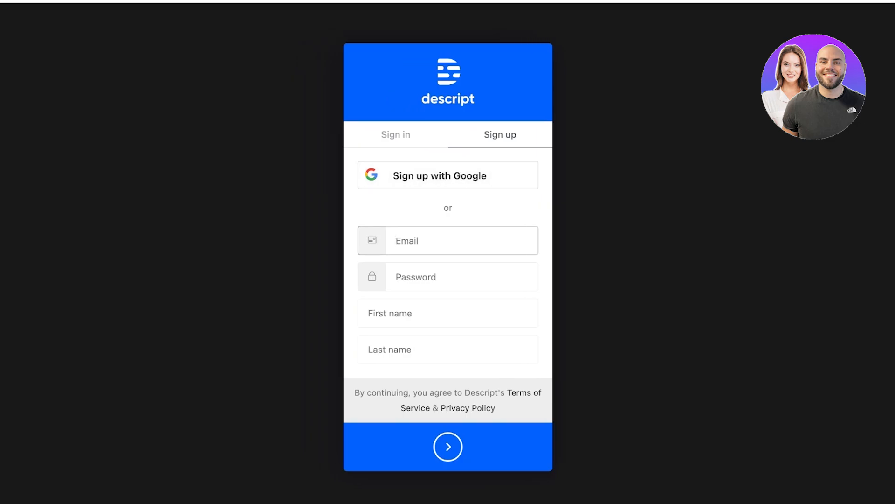
{"action": "left_click", "coordinate": [448, 175]}
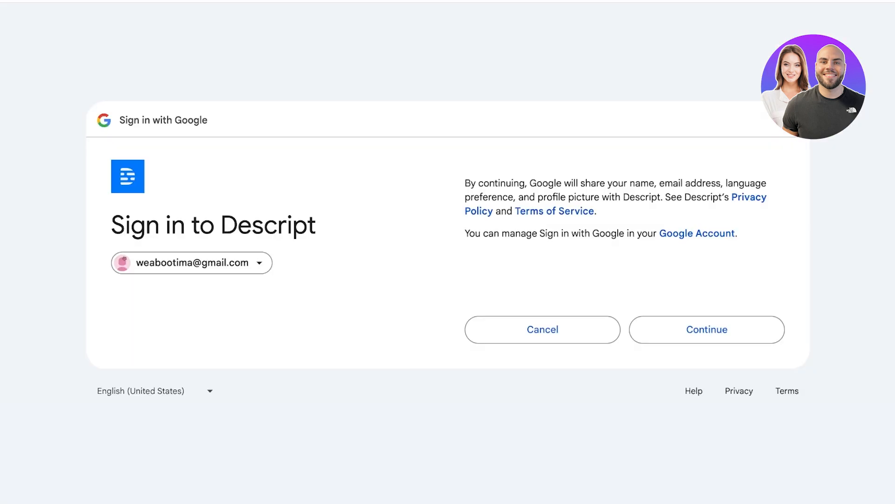
{"action": "left_click", "coordinate": [708, 329]}
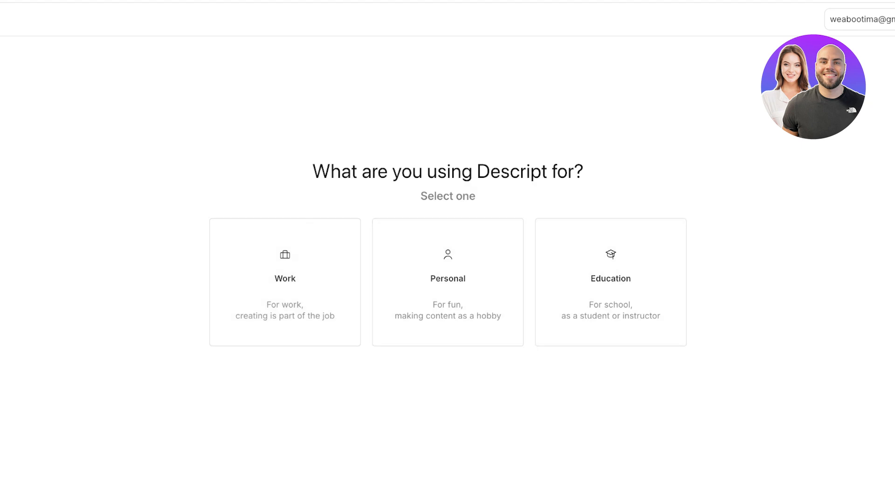
Answer the onboarding questions with Personal use, Creator / Self-Employed, and Video content as the first project
{"action": "left_click", "coordinate": [448, 282]}
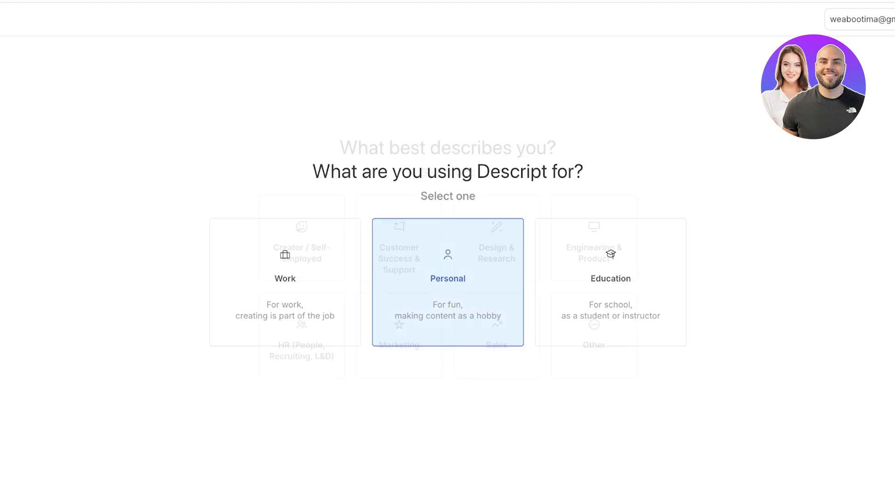
{"action": "left_click", "coordinate": [301, 238]}
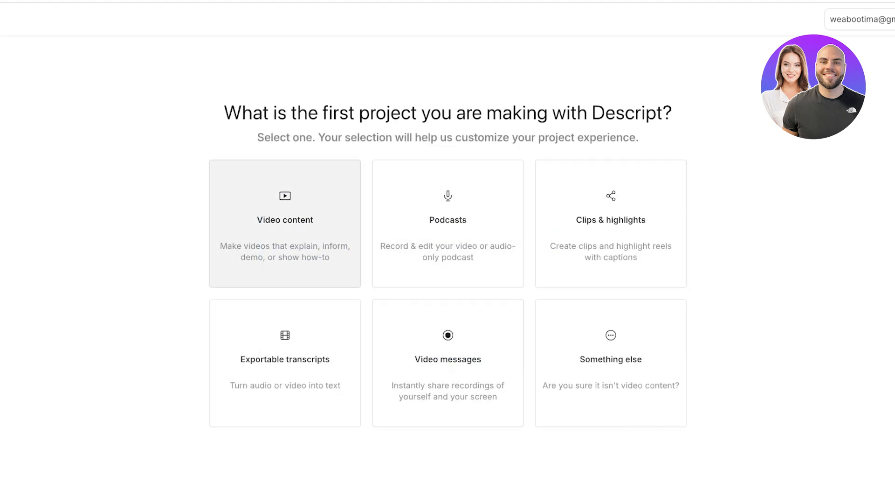
{"action": "left_click", "coordinate": [285, 224]}
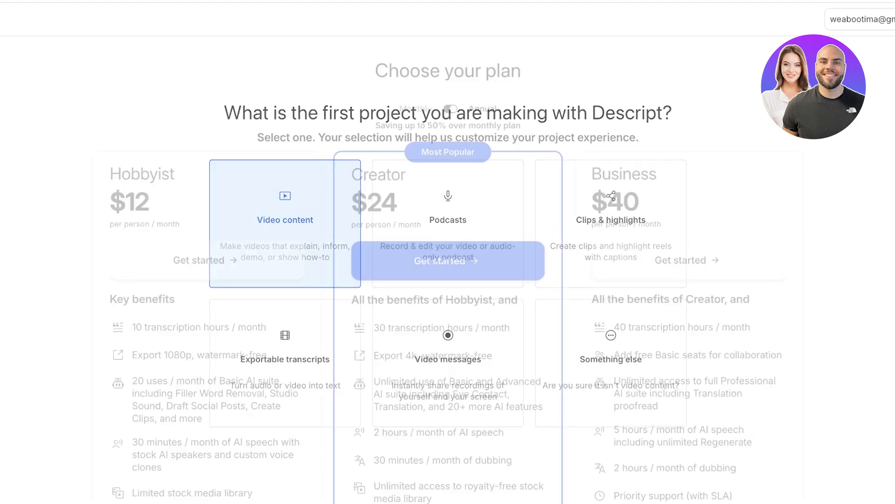
Compare the plans' features and their annual and monthly prices, and continue with the Free plan
{"action": "scroll", "coordinate": [448, 280], "scroll_direction": "down", "scroll_amount": 3}
{"action": "scroll", "coordinate": [448, 279], "scroll_direction": "up", "scroll_amount": 3}
{"action": "scroll", "coordinate": [447, 280], "scroll_direction": "down", "scroll_amount": 3}
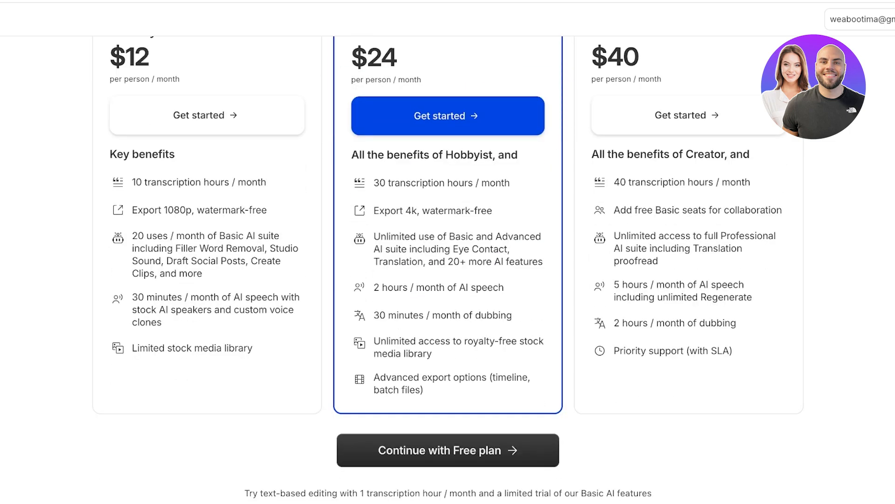
{"action": "scroll", "coordinate": [448, 280], "scroll_direction": "up", "scroll_amount": 3}
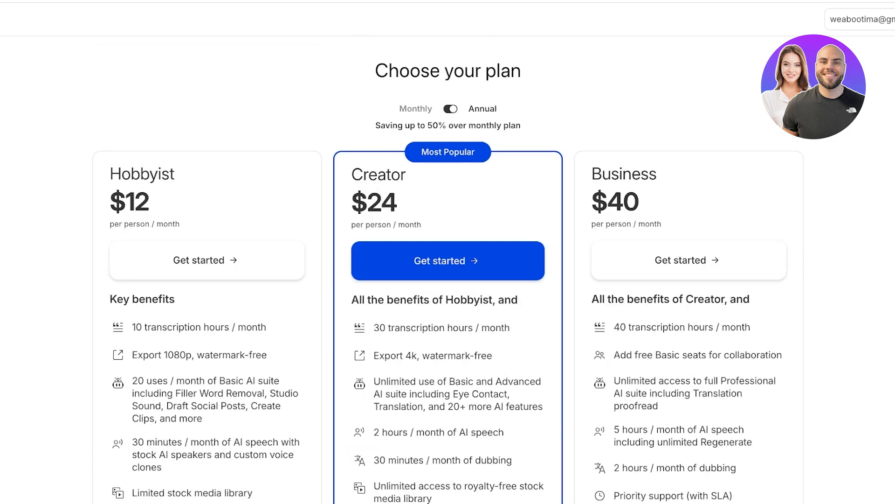
{"action": "left_click", "coordinate": [451, 109]}
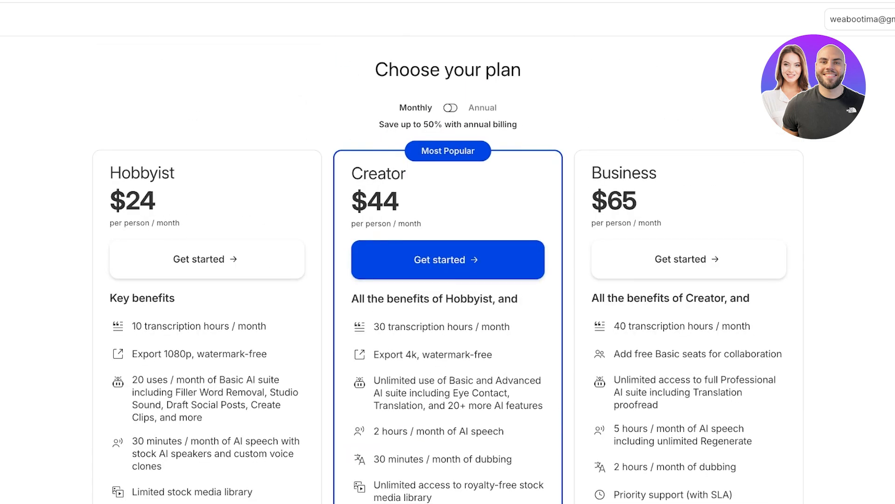
{"action": "scroll", "coordinate": [447, 280], "scroll_direction": "down", "scroll_amount": 3}
{"action": "scroll", "coordinate": [448, 280], "scroll_direction": "up", "scroll_amount": 2}
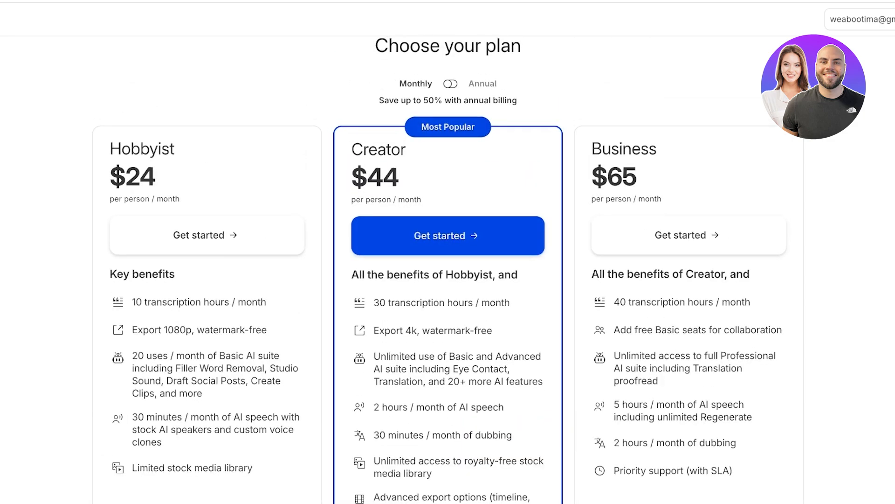
{"action": "scroll", "coordinate": [448, 280], "scroll_direction": "down", "scroll_amount": 2}
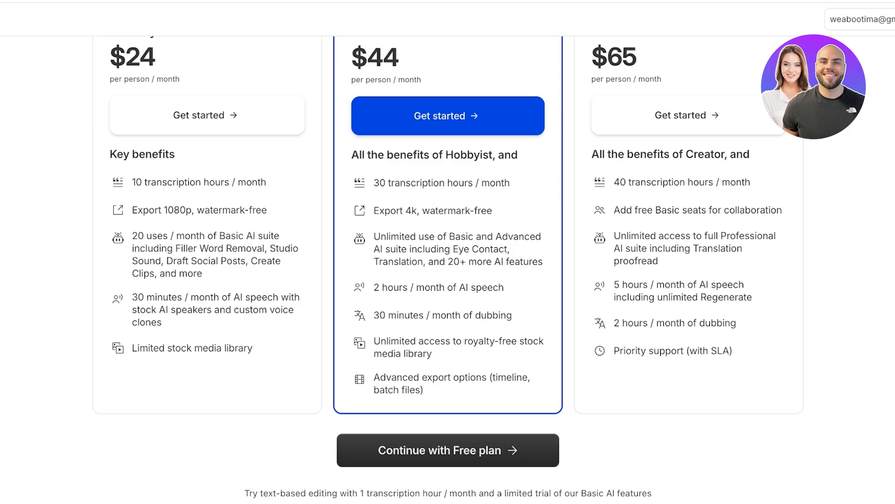
{"action": "left_click", "coordinate": [447, 450]}
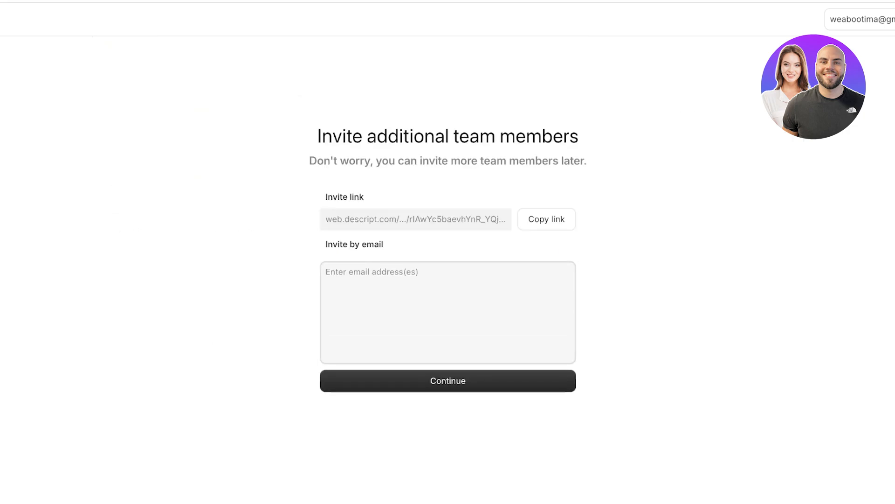
Skip inviting team members, agree to share data with Descript, and choose to start with own content
{"action": "left_click", "coordinate": [448, 381]}
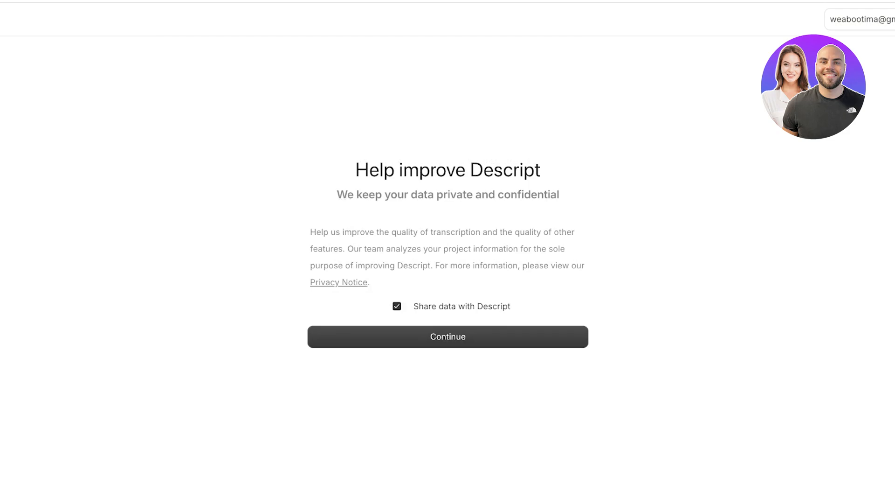
{"action": "left_click", "coordinate": [429, 336]}
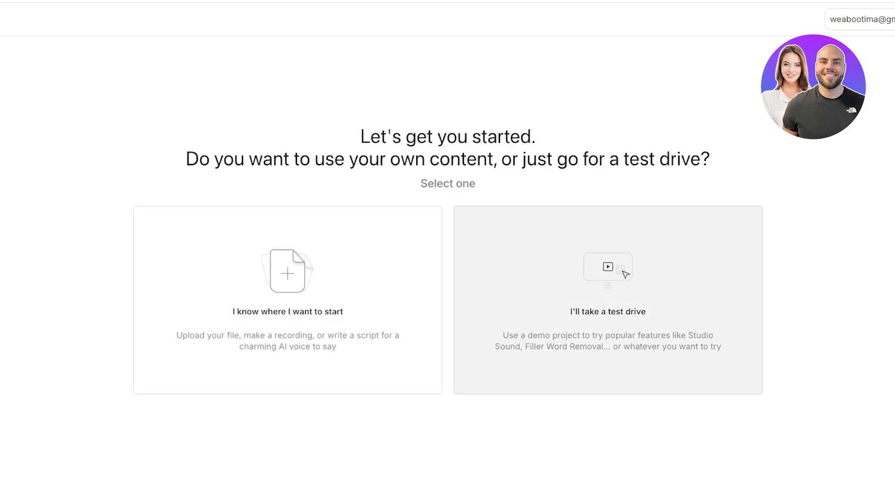
{"action": "left_click", "coordinate": [288, 300]}
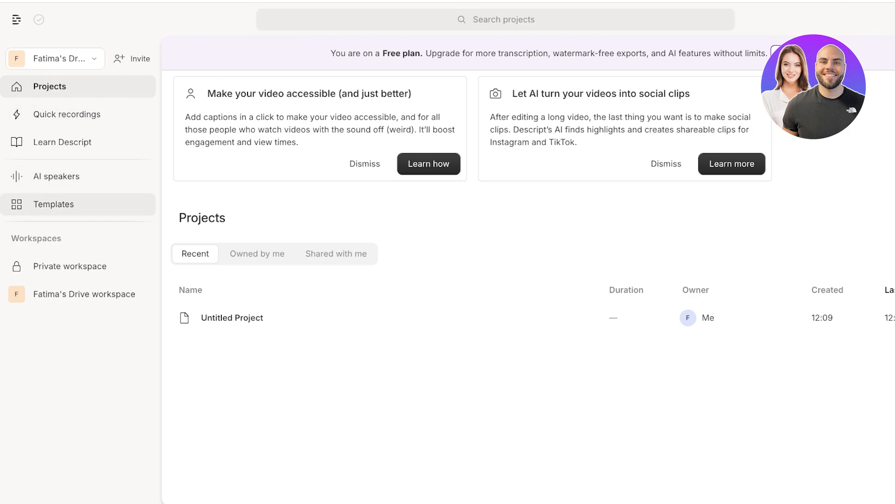
Check the drive's templates and return to the projects list
{"action": "left_click", "coordinate": [54, 204]}
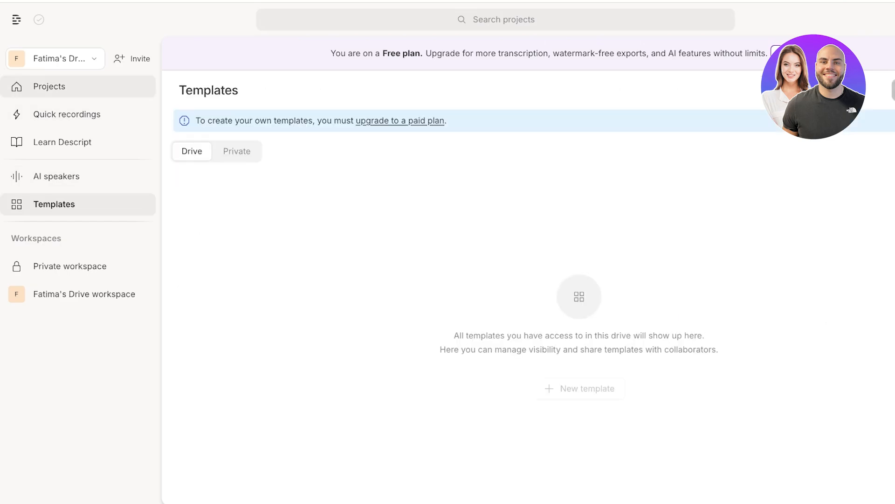
{"action": "left_click", "coordinate": [50, 86]}
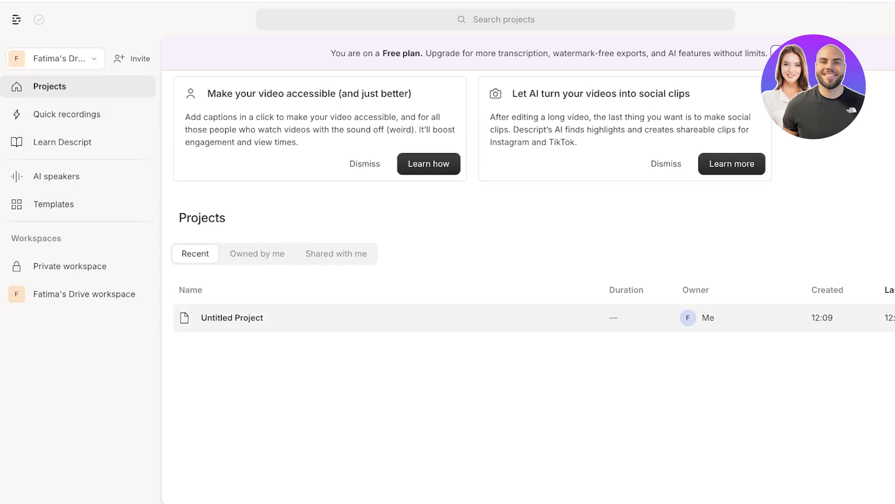
Open Untitled Project, name the creation "Sample" and start uploading a video file
{"action": "left_click", "coordinate": [232, 318]}
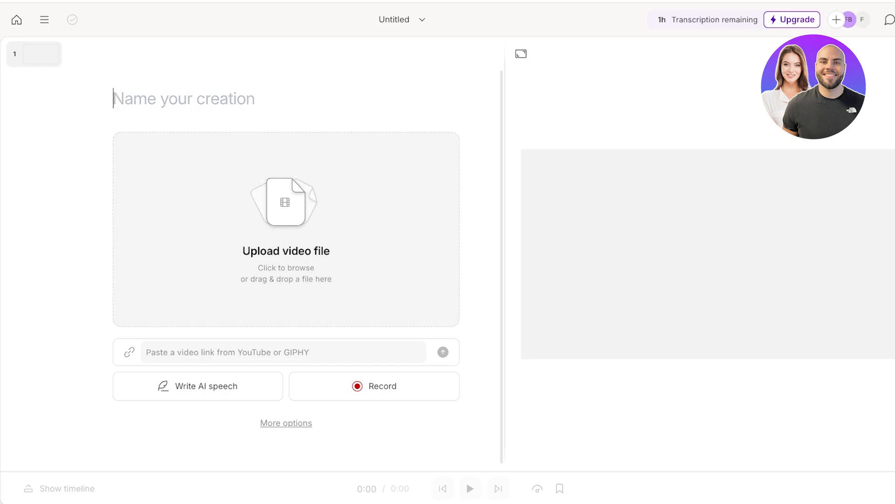
{"action": "type", "text": "A"}
{"action": "key", "text": "BackSpace"}
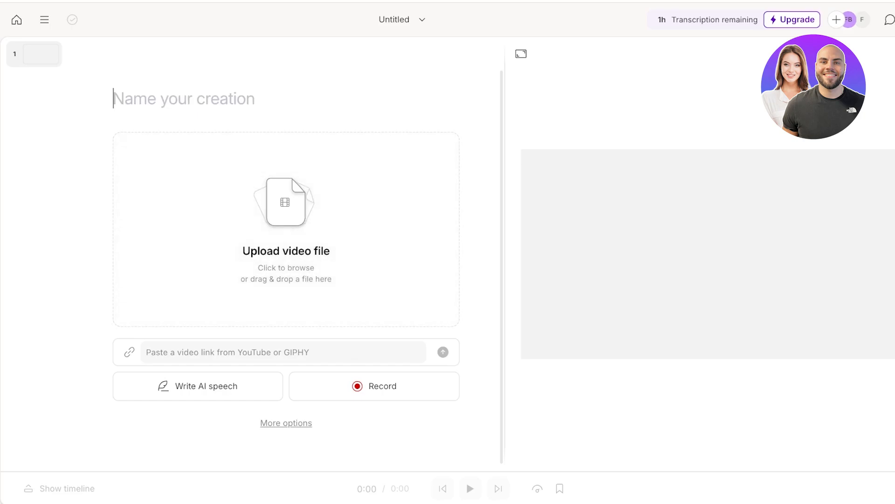
{"action": "type", "text": "Sample"}
{"action": "left_click", "coordinate": [286, 228]}
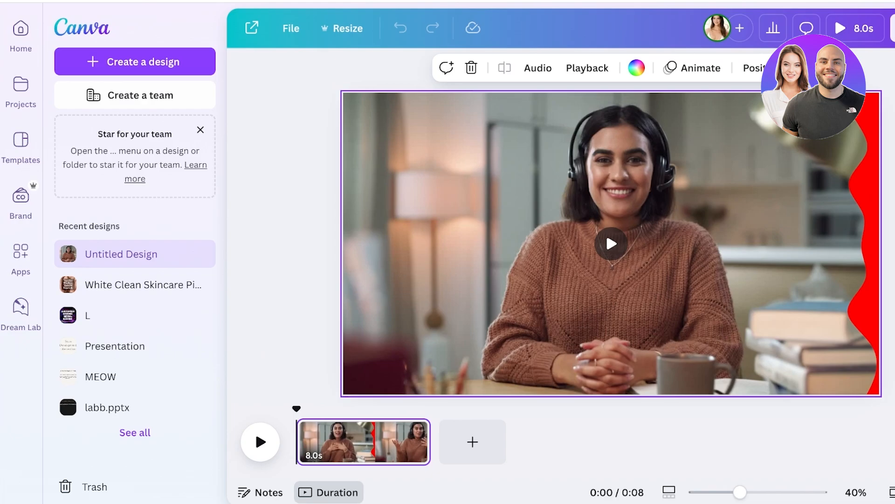
Switch to Canva and download the open Untitled Design video as an MP4 at 1080p (HD)
{"action": "scroll", "coordinate": [447, 252], "scroll_direction": "right", "scroll_amount": 2}
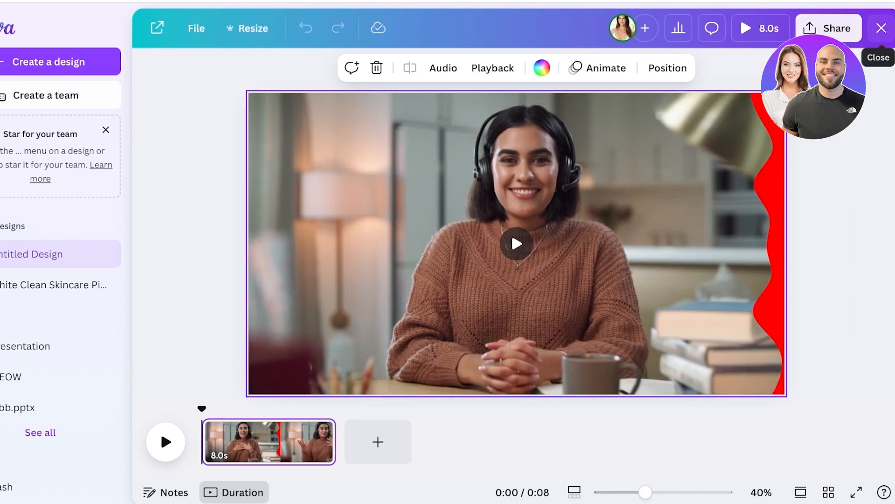
{"action": "left_click", "coordinate": [829, 28]}
{"action": "left_click", "coordinate": [648, 297]}
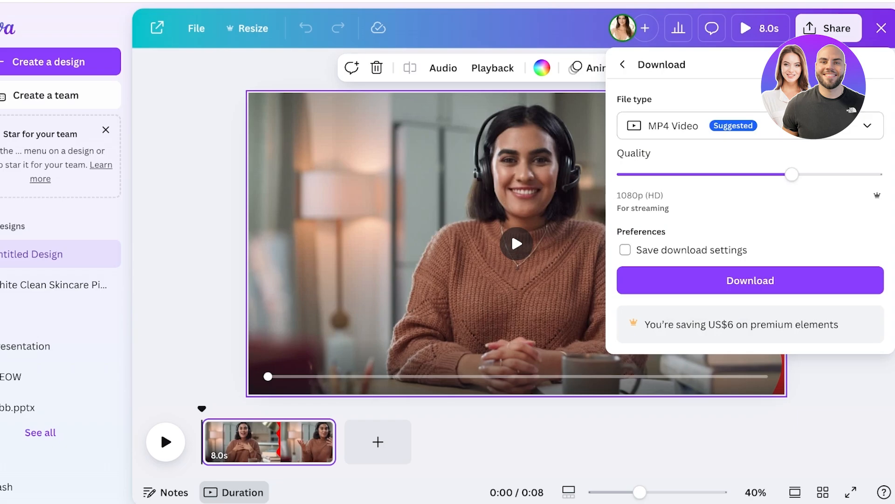
{"action": "left_click", "coordinate": [750, 280]}
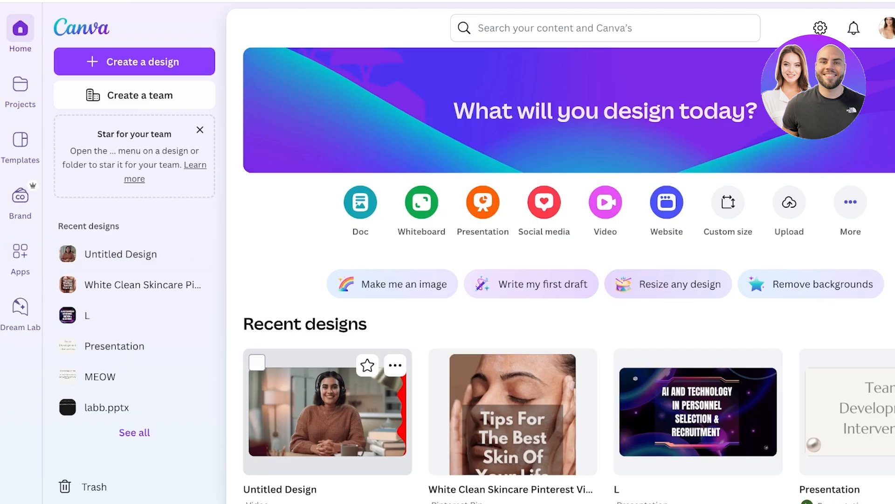
Reopen the Untitled Design video from the recent designs and expand it into the full editor
{"action": "left_click", "coordinate": [327, 410]}
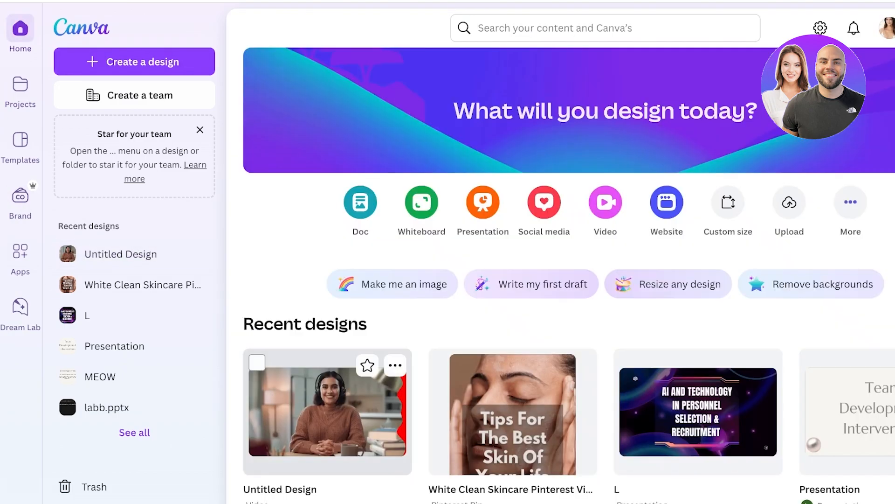
{"action": "left_click", "coordinate": [327, 411]}
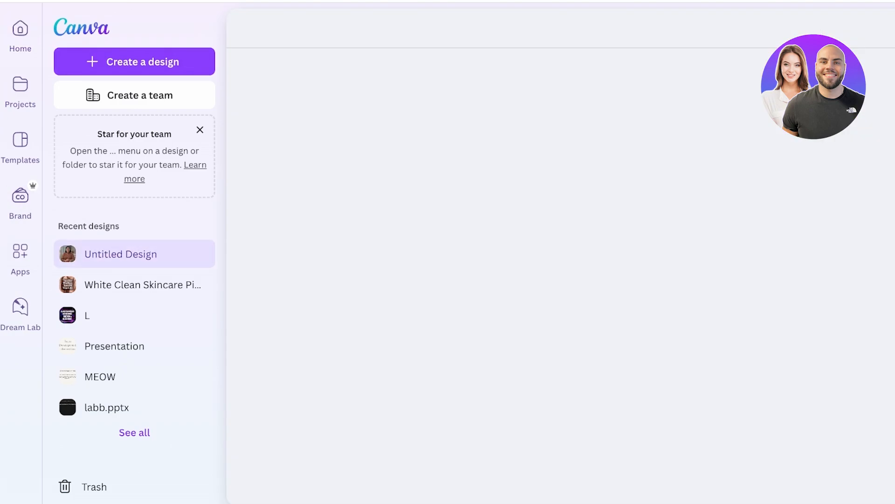
{"action": "left_click", "coordinate": [252, 28]}
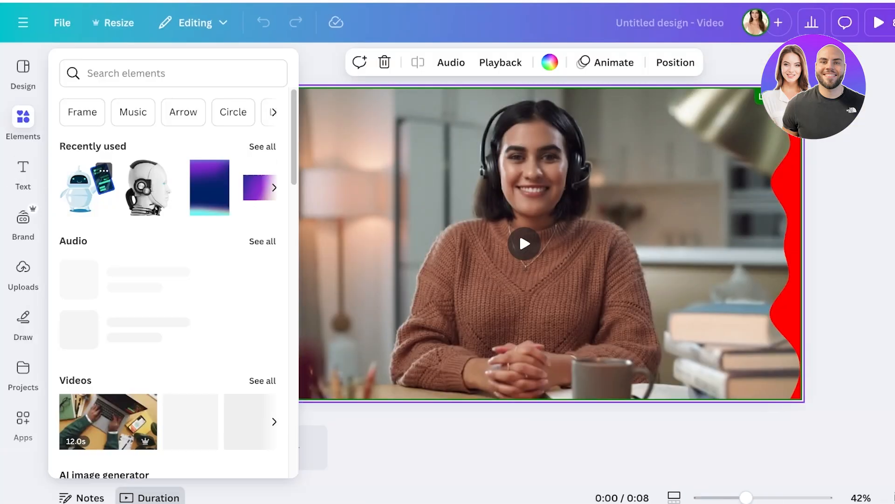
Add the recently used purple-blue gradient rectangle to the video and place it in the upper-left corner of the frame
{"action": "left_click", "coordinate": [209, 187]}
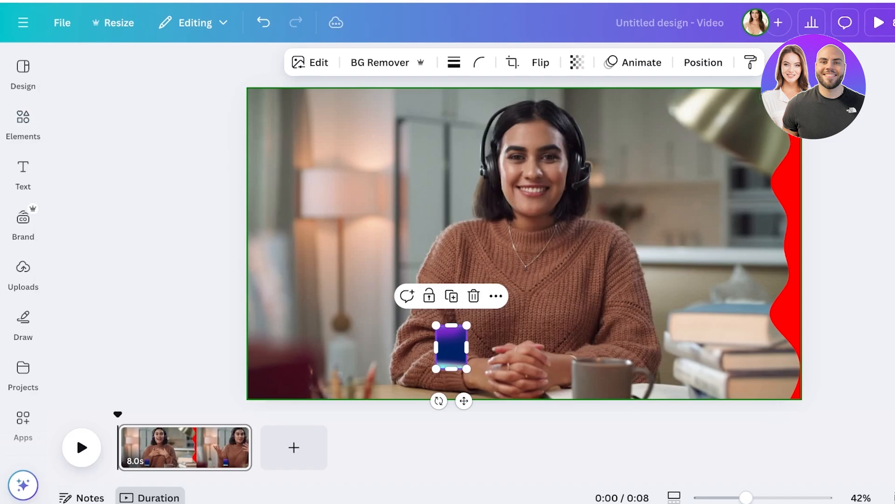
{"action": "left_click", "coordinate": [525, 280]}
{"action": "left_click_drag", "start_coordinate": [451, 347], "coordinate": [288, 119]}
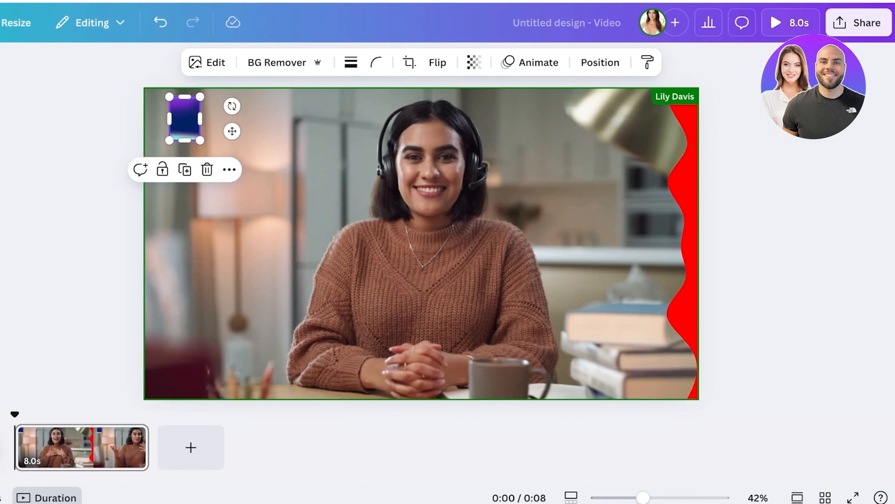
Download the edited video with the gradient rectangle as an MP4 at 1080p (HD)
{"action": "left_click", "coordinate": [859, 23]}
{"action": "left_click", "coordinate": [643, 294]}
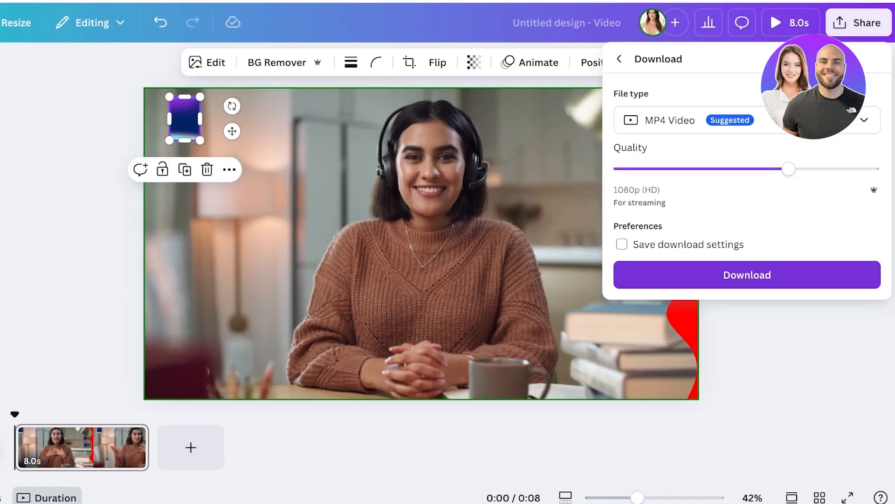
{"action": "left_click", "coordinate": [747, 275]}
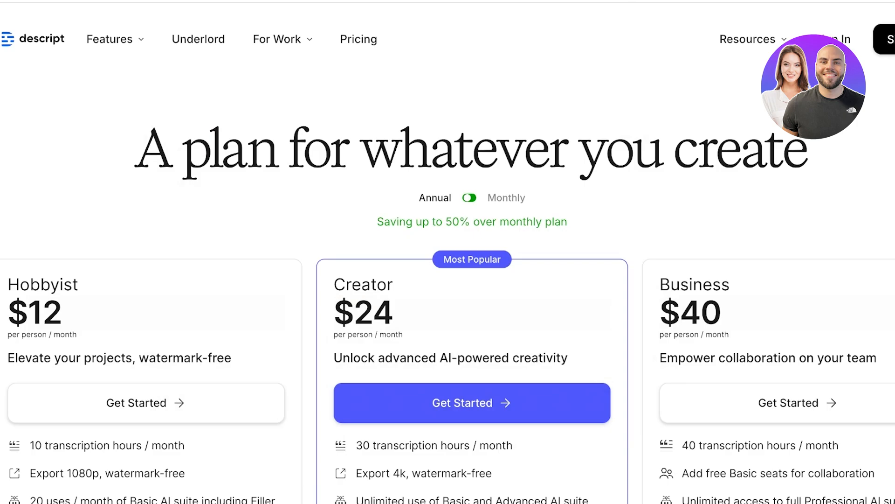
Switch to Descript's pricing page and compare annual and monthly prices and features of the Hobbyist, Creator and Business plans
{"action": "left_click", "coordinate": [470, 197]}
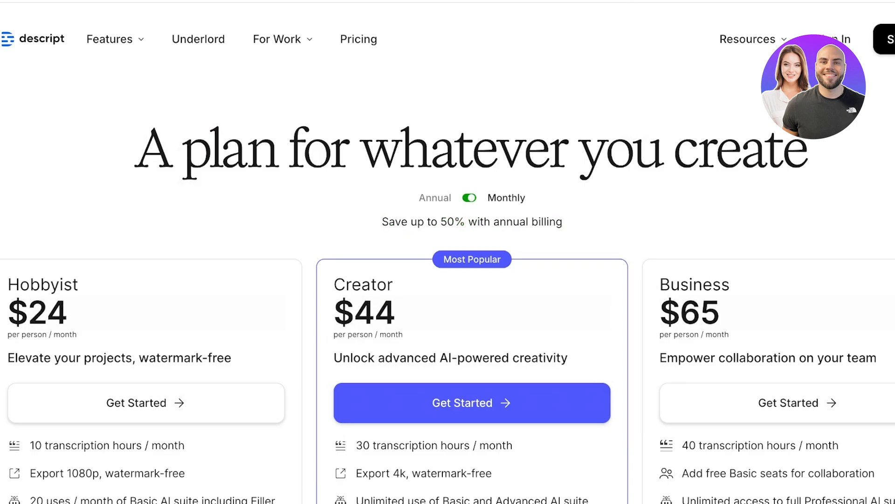
{"action": "left_click", "coordinate": [470, 198]}
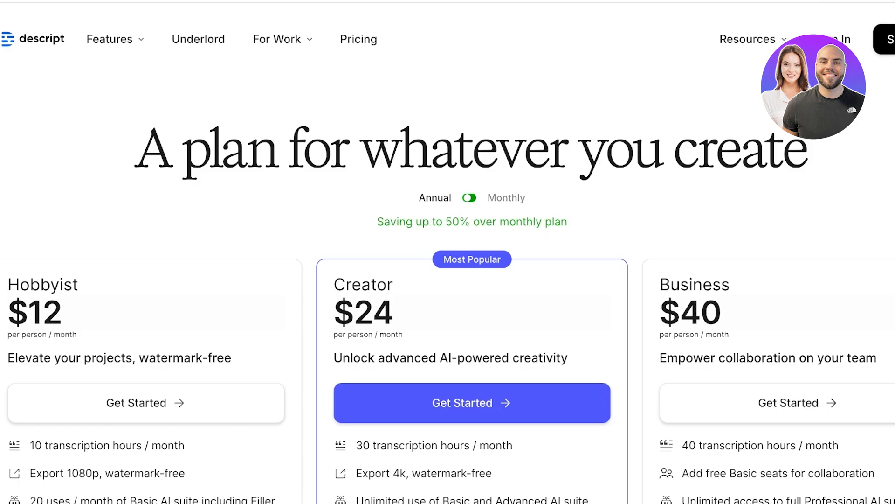
{"action": "left_click", "coordinate": [469, 197]}
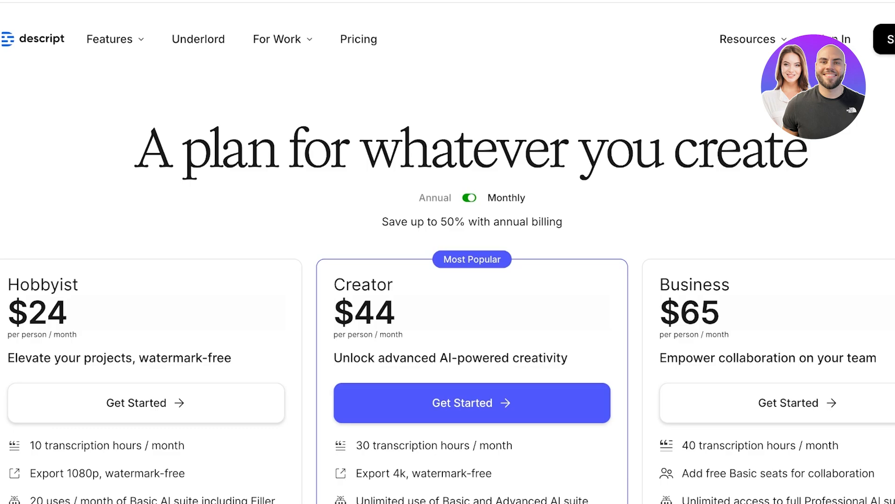
{"action": "scroll", "coordinate": [448, 280], "scroll_direction": "down", "scroll_amount": 3}
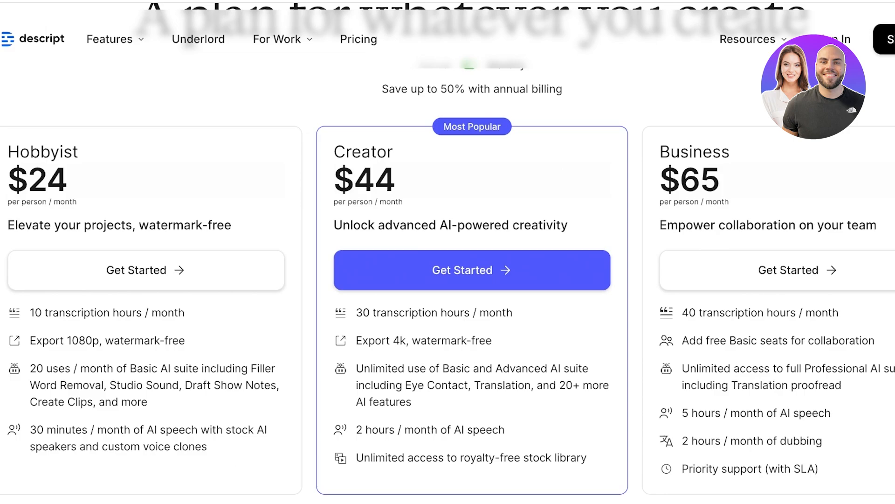
{"action": "scroll", "coordinate": [472, 289], "scroll_direction": "down", "scroll_amount": 3}
{"action": "scroll", "coordinate": [472, 289], "scroll_direction": "up", "scroll_amount": 3}
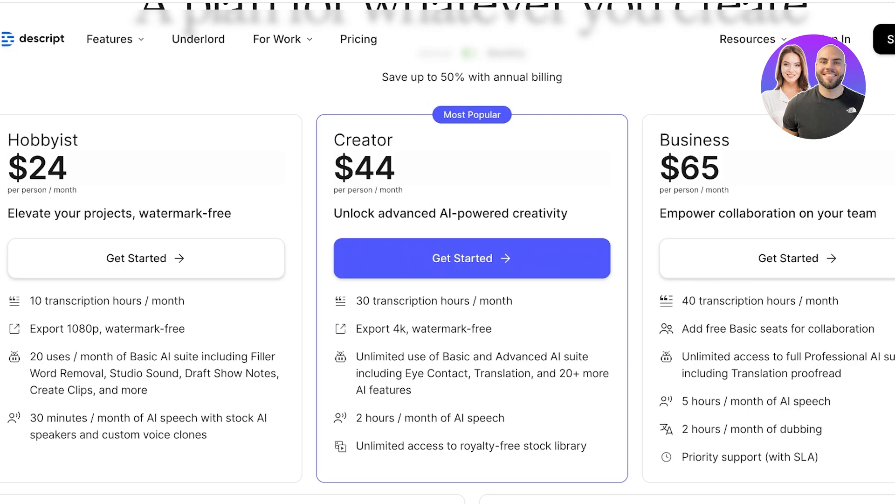
Review the remaining features of Descript's monthly plans, down to the Free and Enterprise offers
{"action": "scroll", "coordinate": [448, 252], "scroll_direction": "down", "scroll_amount": 1}
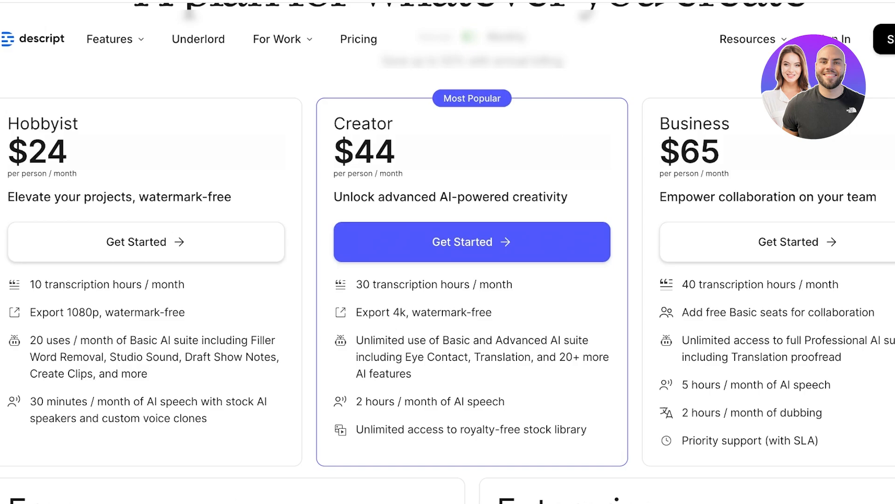
{"action": "scroll", "coordinate": [448, 252], "scroll_direction": "down", "scroll_amount": 5}
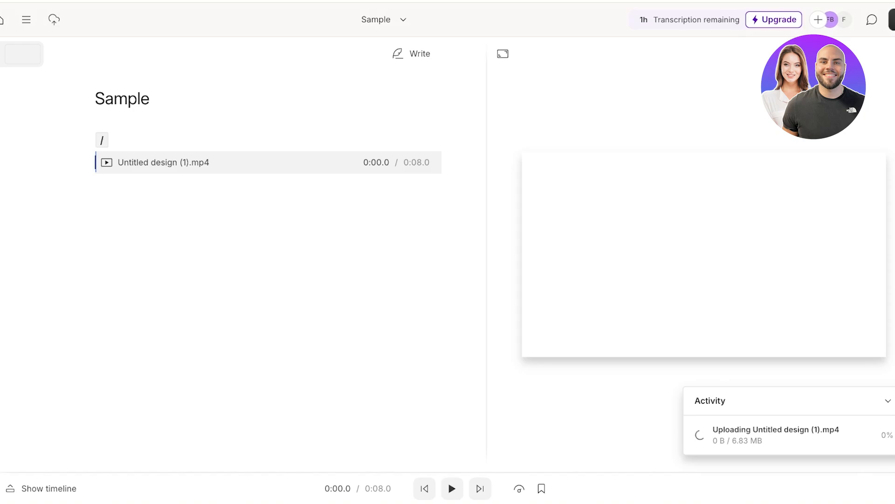
Briefly preview Untitled design (1).mp4 in the Sample project and select its clip near the start of the timeline
{"action": "key", "text": "space"}
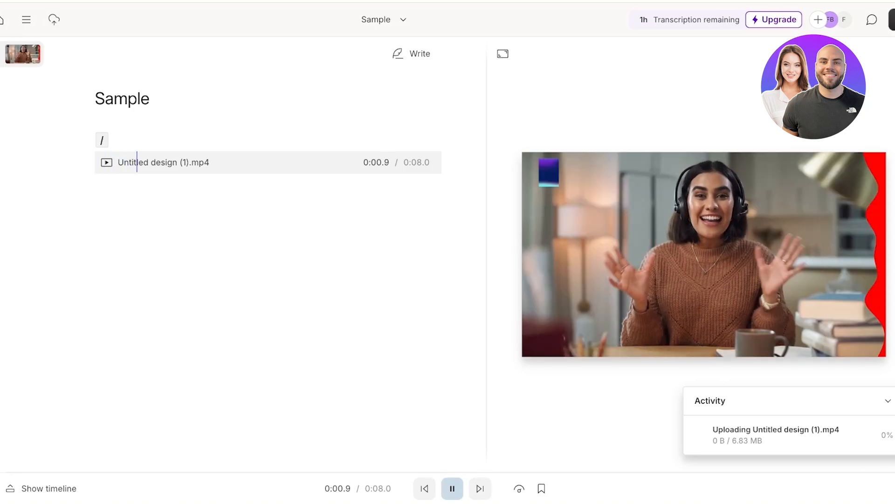
{"action": "key", "text": "space"}
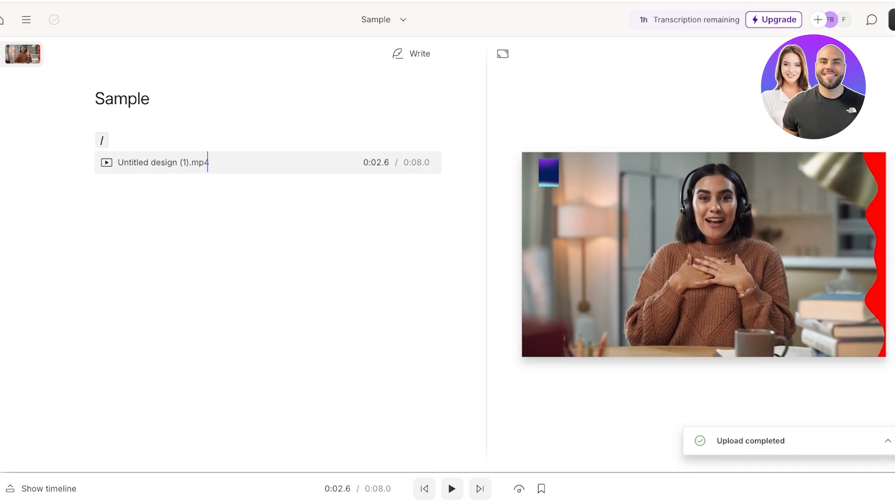
{"action": "left_click", "coordinate": [42, 488]}
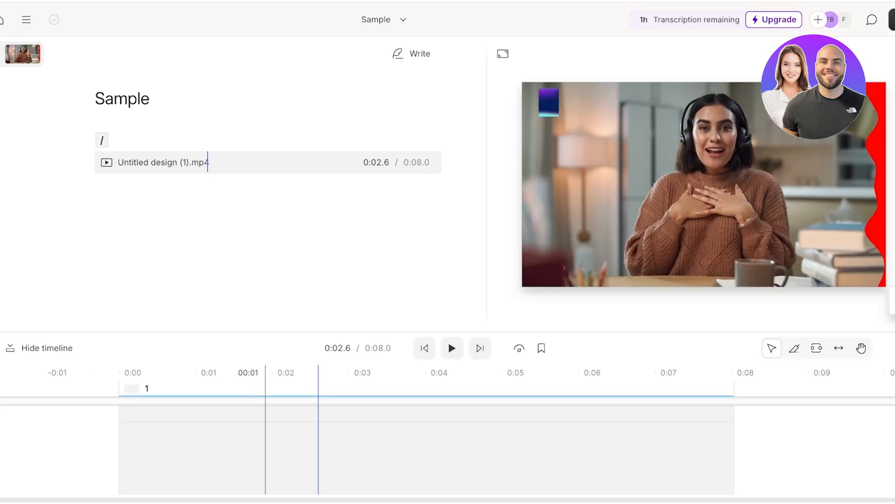
{"action": "left_click", "coordinate": [172, 455]}
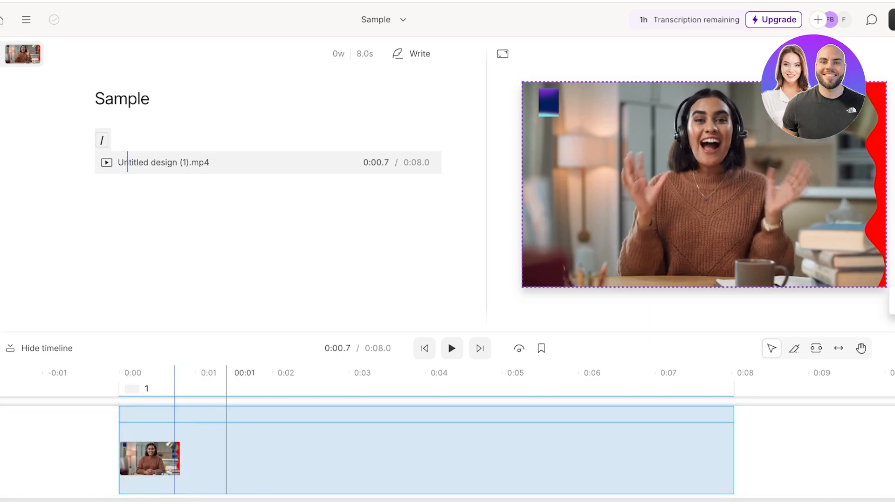
{"action": "left_click", "coordinate": [133, 448]}
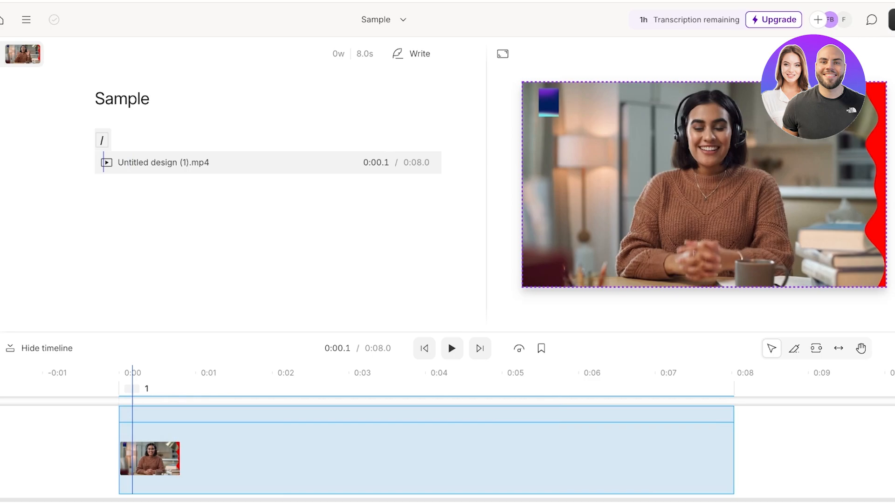
Check the playback speed options and try the timeline's blade tool and the tool beside it with the video layer selected
{"action": "left_click", "coordinate": [519, 348]}
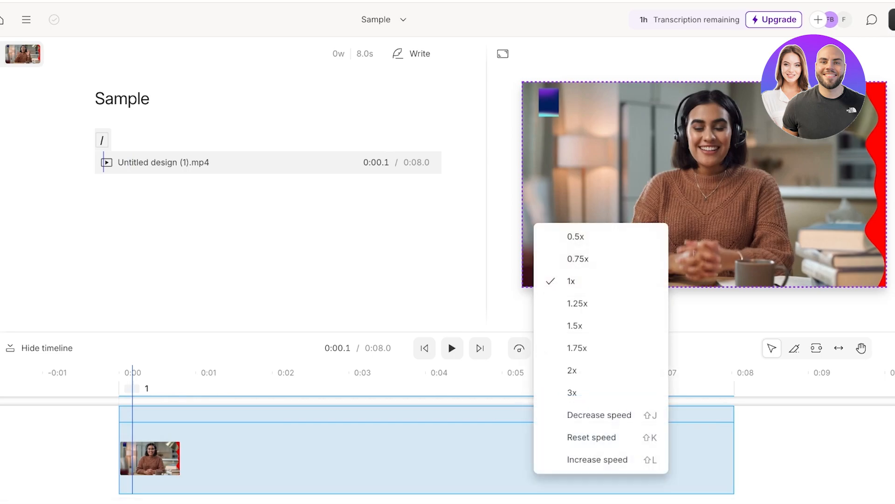
{"action": "left_click", "coordinate": [520, 348]}
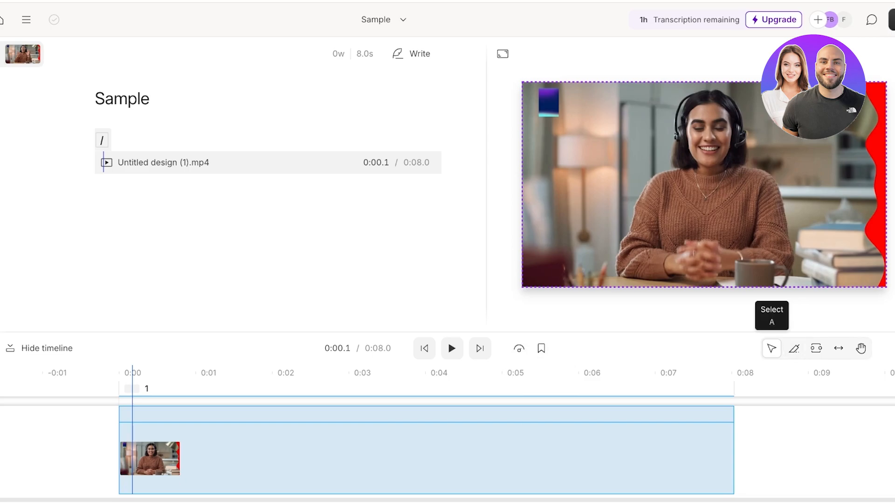
{"action": "left_click", "coordinate": [794, 347]}
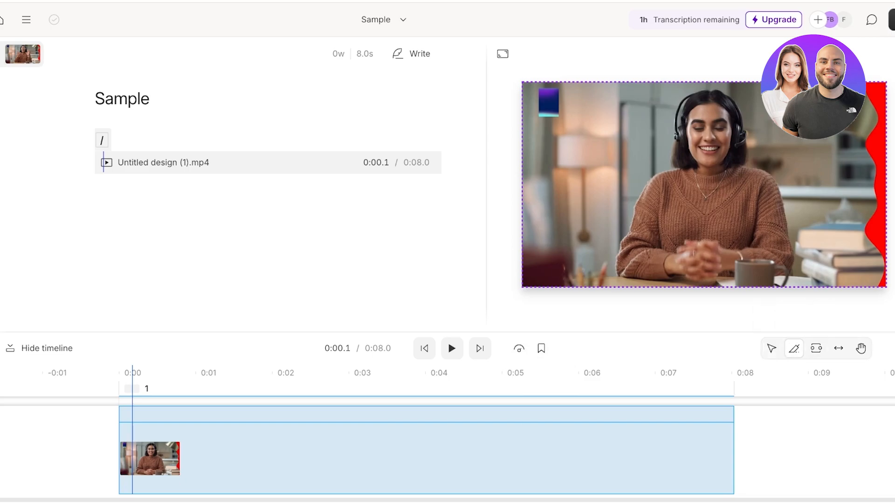
{"action": "mouse_move", "coordinate": [705, 184]}
{"action": "left_mouse_down"}
{"action": "mouse_move", "coordinate": [698, 218]}
{"action": "mouse_move", "coordinate": [705, 185]}
{"action": "left_mouse_up"}
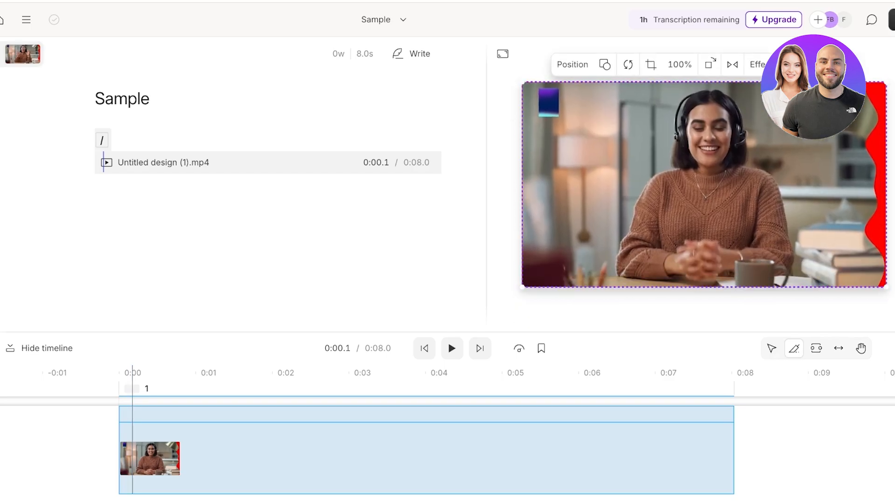
{"action": "left_click", "coordinate": [817, 348]}
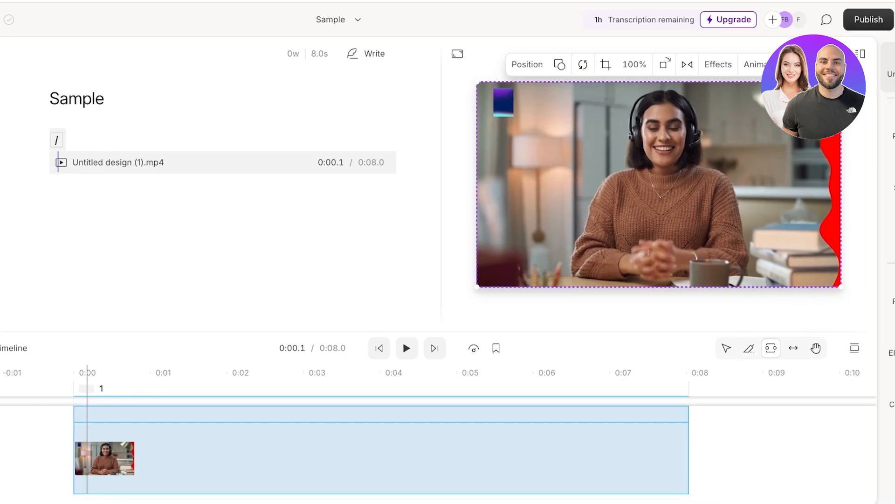
Look through Underlord's AI tools, read the description of Edit for clarity, and dismiss the Recommended group
{"action": "left_click", "coordinate": [870, 66]}
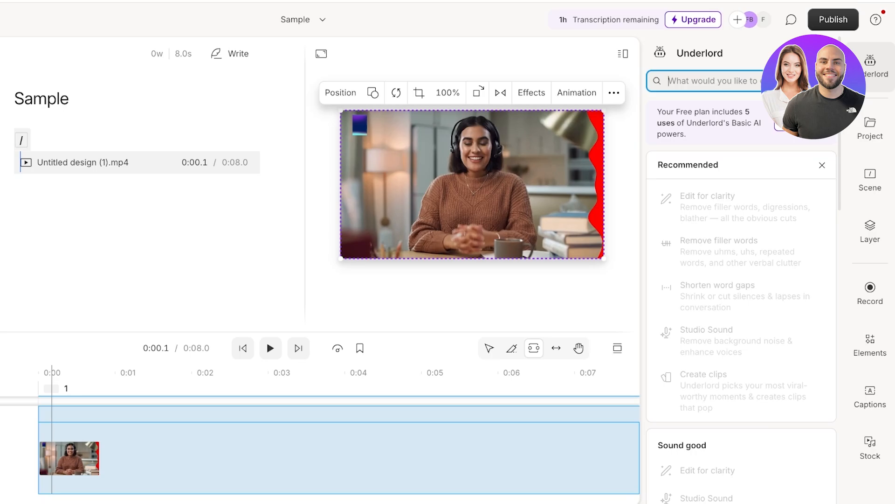
{"action": "mouse_move", "coordinate": [727, 205]}
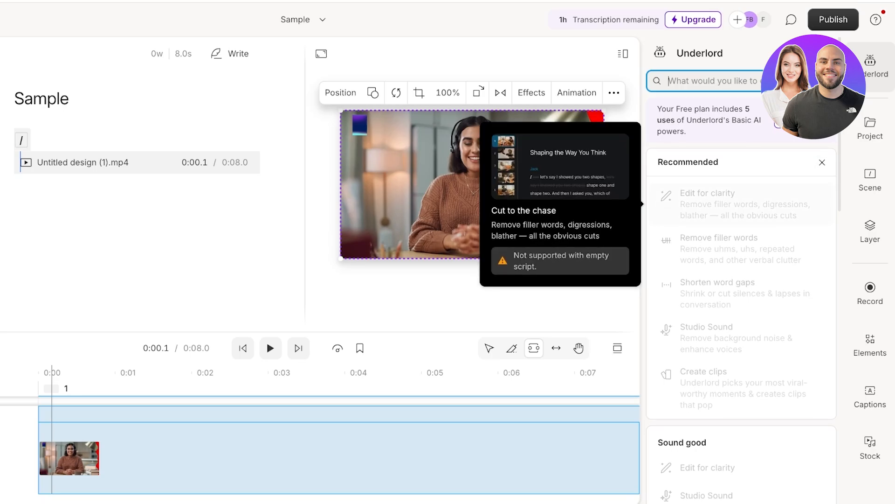
{"action": "mouse_move", "coordinate": [741, 293]}
{"action": "left_click", "coordinate": [822, 162]}
{"action": "scroll", "coordinate": [742, 298], "scroll_direction": "down", "scroll_amount": 1}
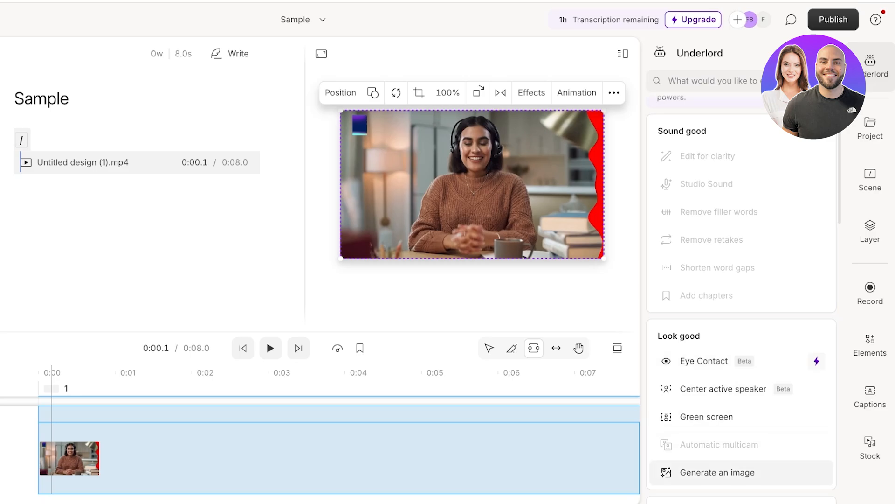
Try to apply the Eye Contact effect to the clip and dismiss the upgrade offer
{"action": "scroll", "coordinate": [742, 299], "scroll_direction": "down", "scroll_amount": 5}
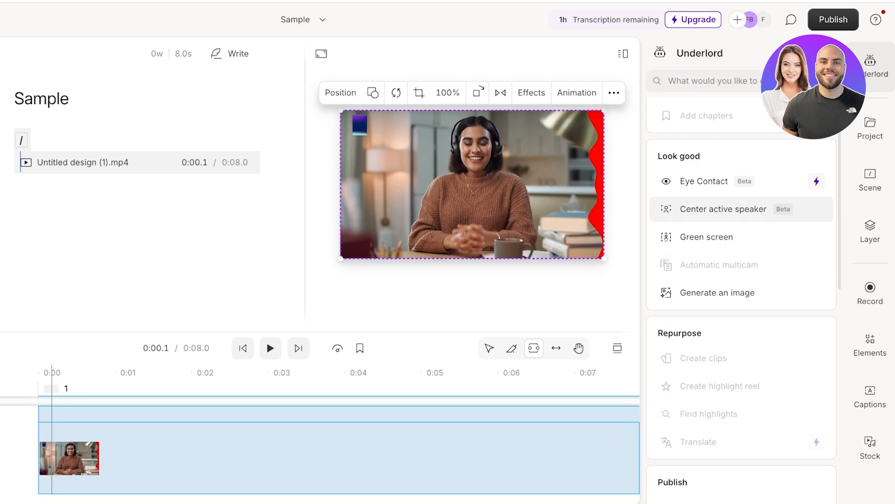
{"action": "left_click", "coordinate": [704, 181]}
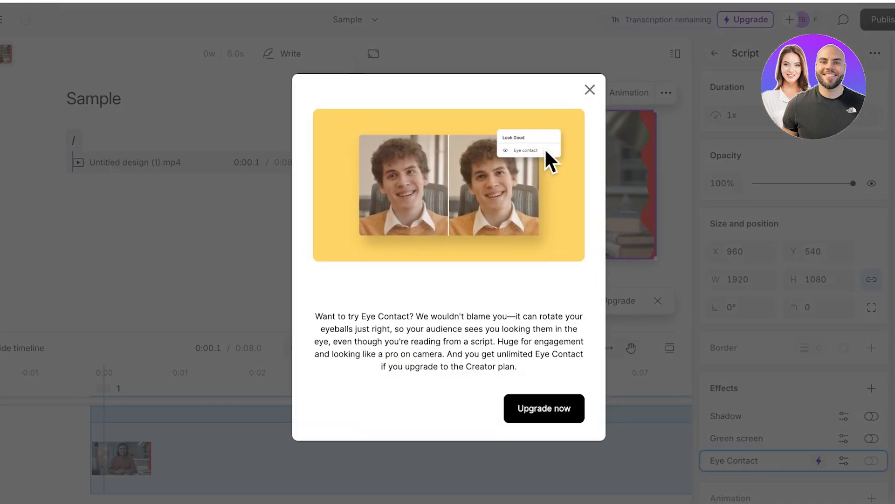
{"action": "key", "text": "Escape"}
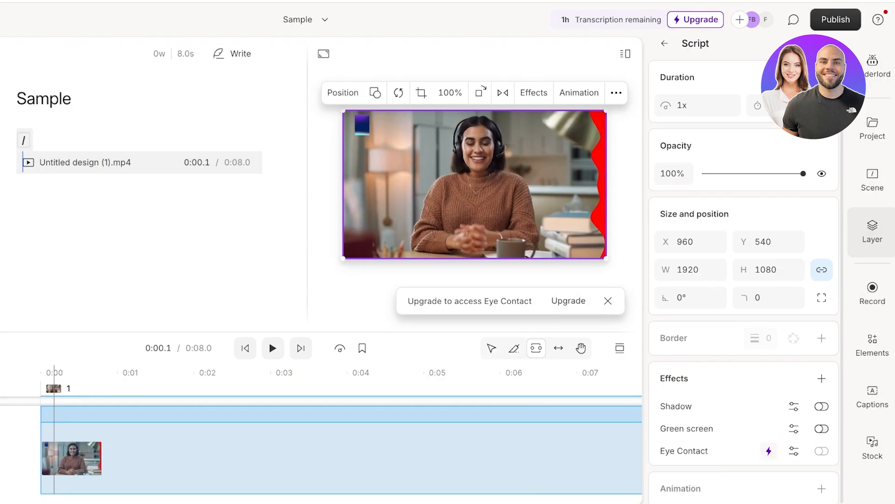
Apply the Green screen effect to the clip and check the background removal at the start of the timeline
{"action": "left_click", "coordinate": [822, 428]}
{"action": "left_click", "coordinate": [794, 429]}
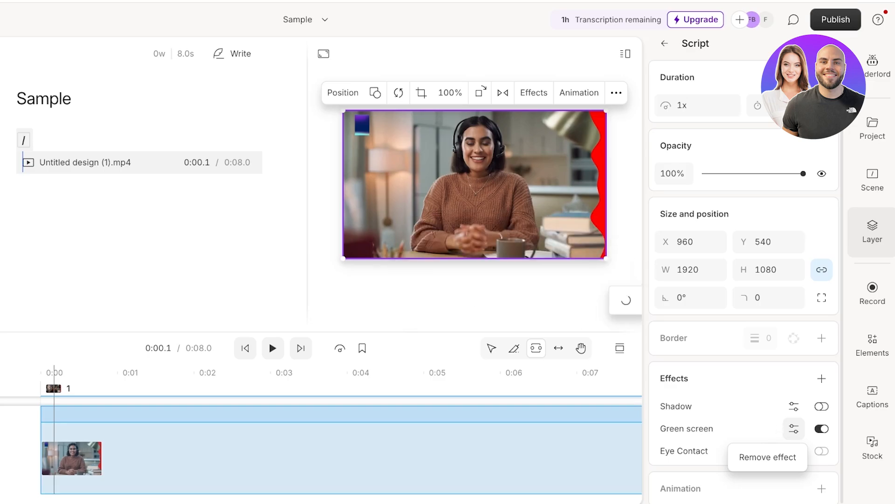
{"action": "left_click", "coordinate": [665, 43]}
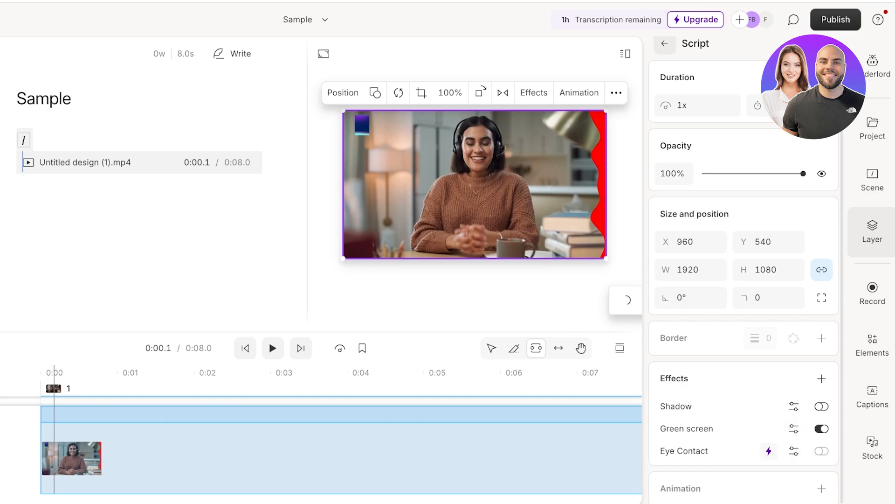
{"action": "left_click", "coordinate": [664, 44]}
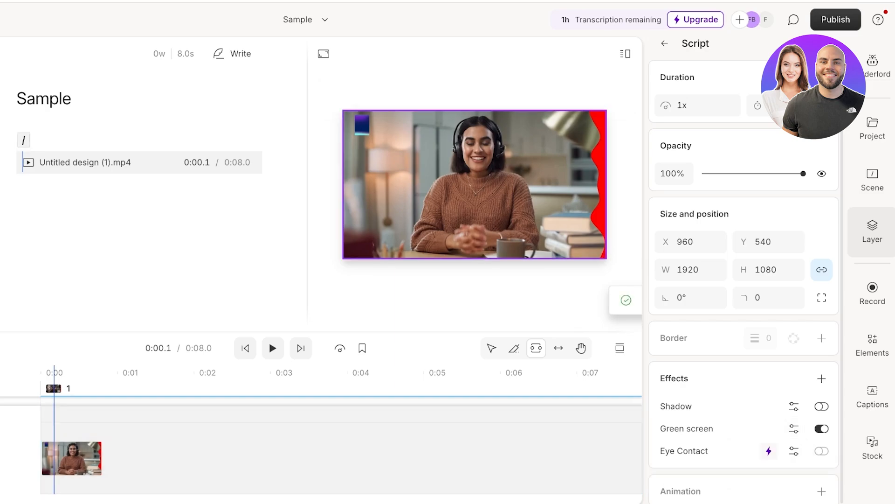
{"action": "left_click", "coordinate": [474, 187]}
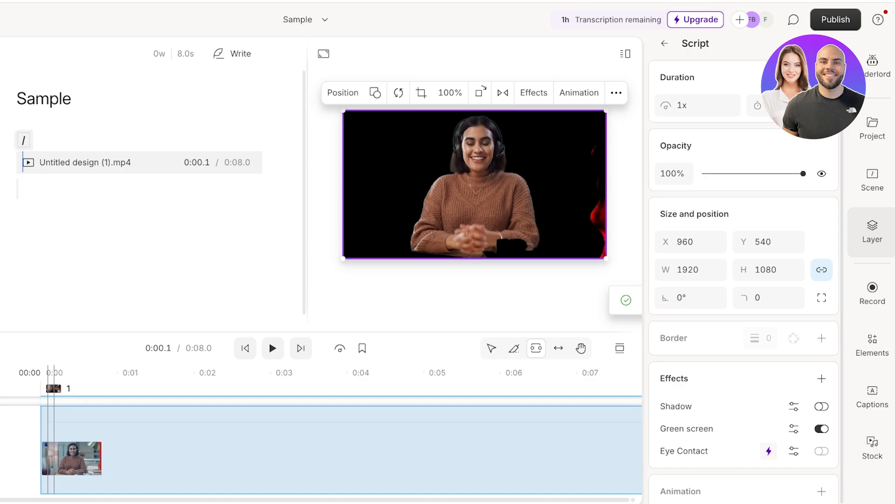
{"action": "left_click", "coordinate": [41, 372]}
{"action": "left_click", "coordinate": [794, 428]}
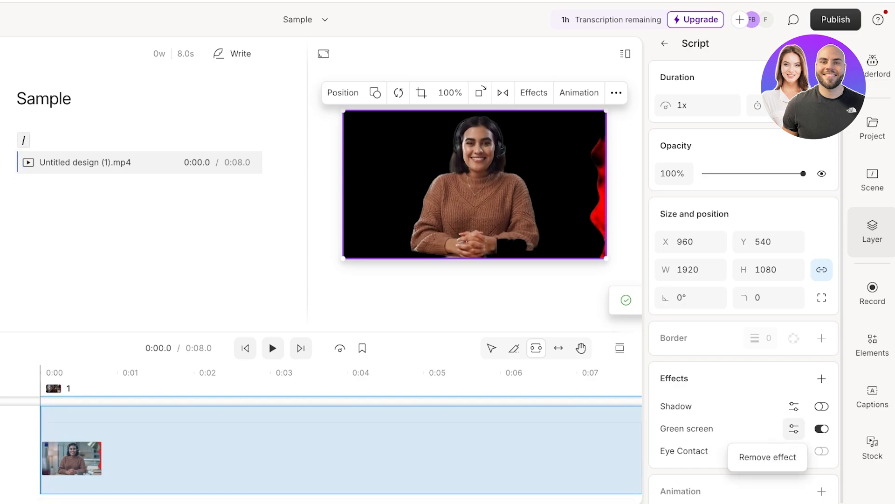
{"action": "key", "text": "Escape"}
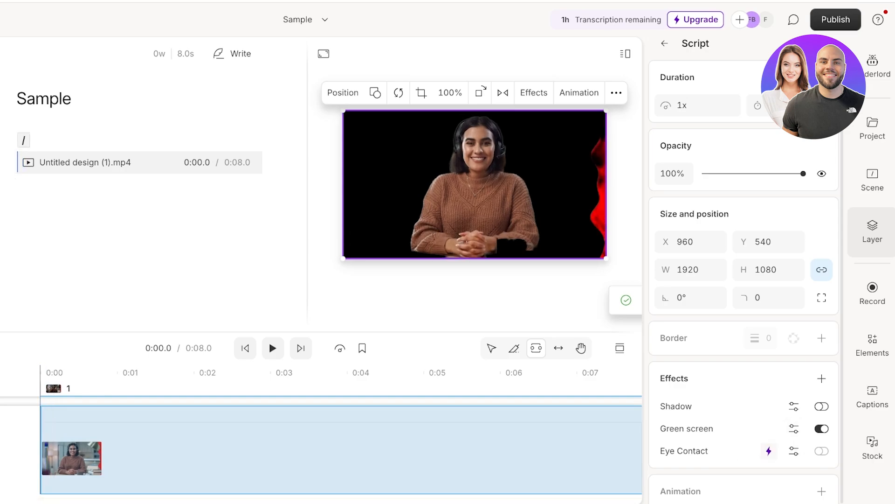
Examine Underlord's Repurpose, Publish and Write tools, including the Write a script form and its fields
{"action": "scroll", "coordinate": [744, 280], "scroll_direction": "down", "scroll_amount": 1}
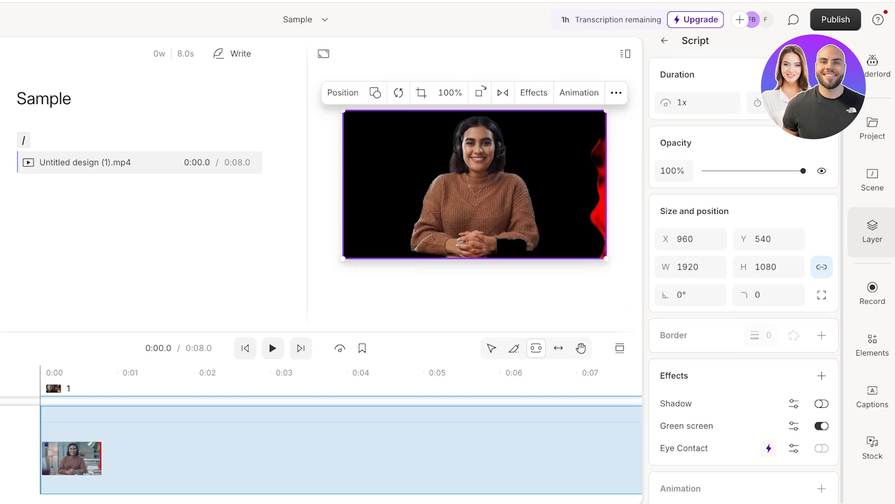
{"action": "left_click", "coordinate": [873, 66]}
{"action": "scroll", "coordinate": [744, 298], "scroll_direction": "down", "scroll_amount": 8}
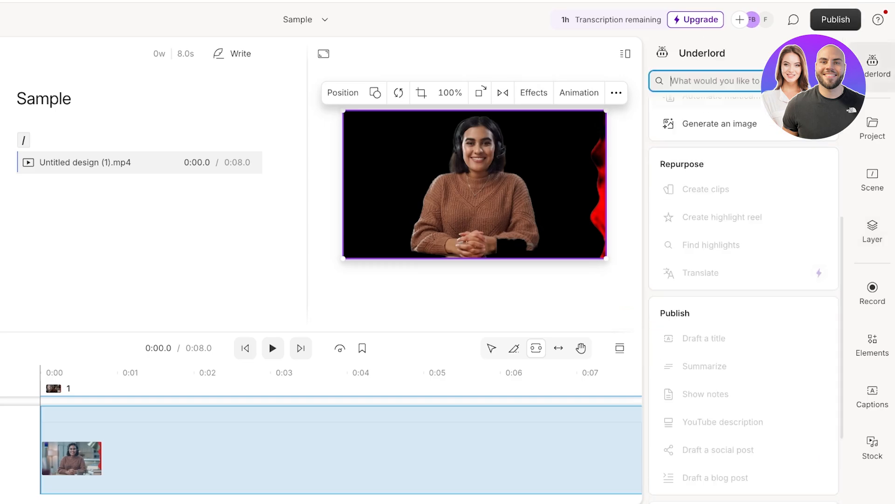
{"action": "scroll", "coordinate": [744, 291], "scroll_direction": "down", "scroll_amount": 2}
{"action": "mouse_move", "coordinate": [744, 290]}
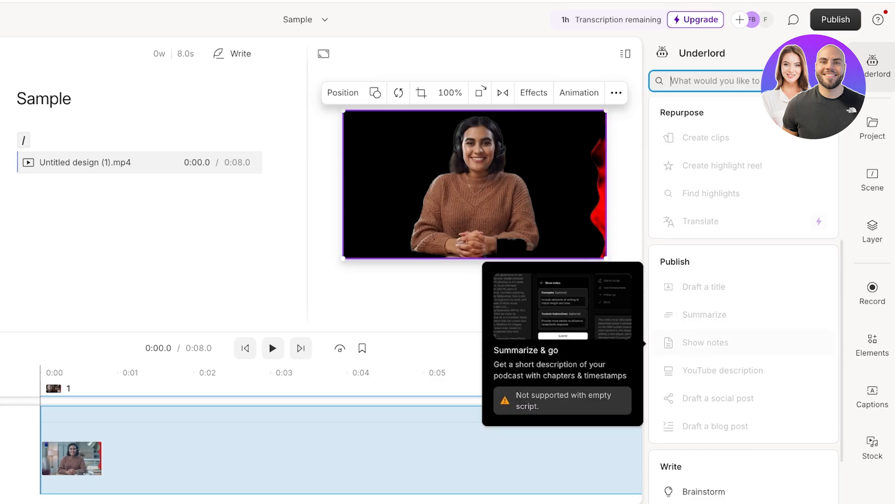
{"action": "scroll", "coordinate": [744, 360], "scroll_direction": "down", "scroll_amount": 1}
{"action": "scroll", "coordinate": [744, 361], "scroll_direction": "down", "scroll_amount": 1}
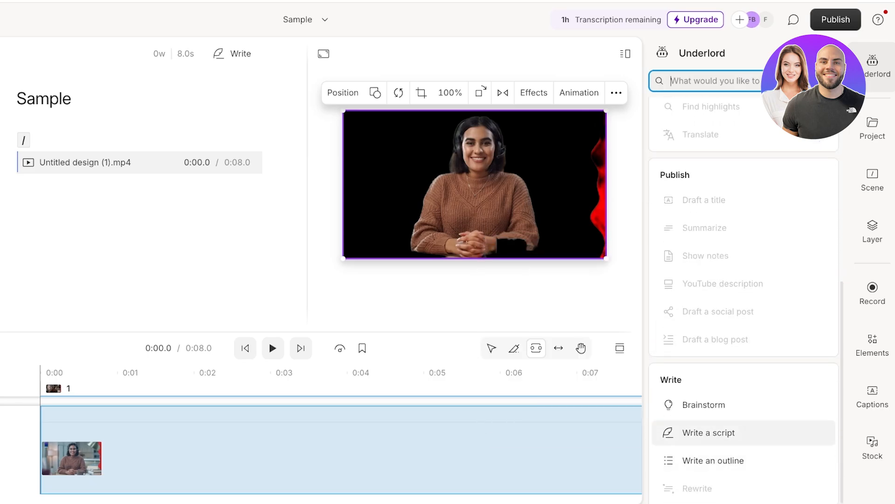
{"action": "left_click", "coordinate": [709, 433]}
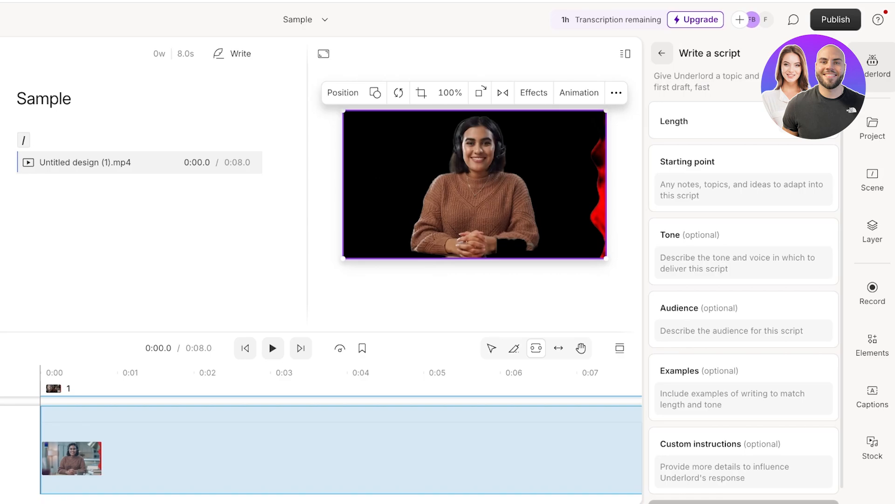
{"action": "left_click", "coordinate": [662, 53]}
Review the project files, scene, layer, elements, captions and stock media options, and return to the Underlord AI tools
{"action": "left_click", "coordinate": [873, 129]}
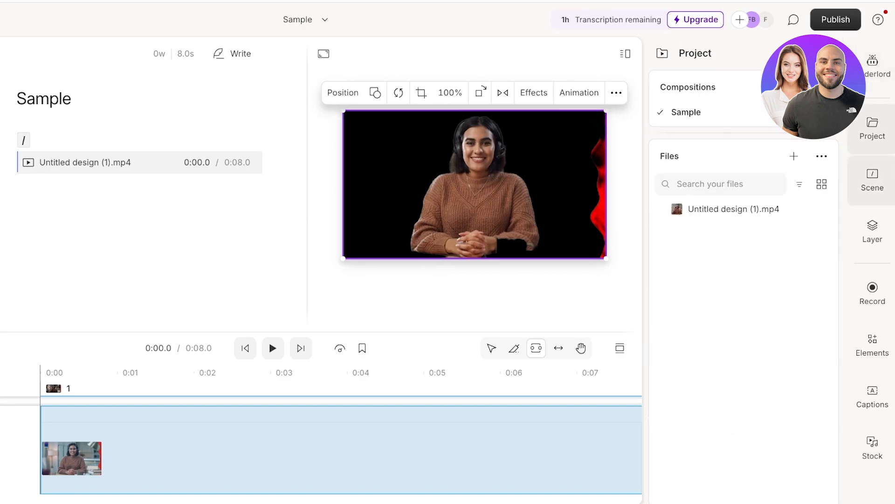
{"action": "left_click", "coordinate": [873, 180]}
{"action": "left_click", "coordinate": [872, 230]}
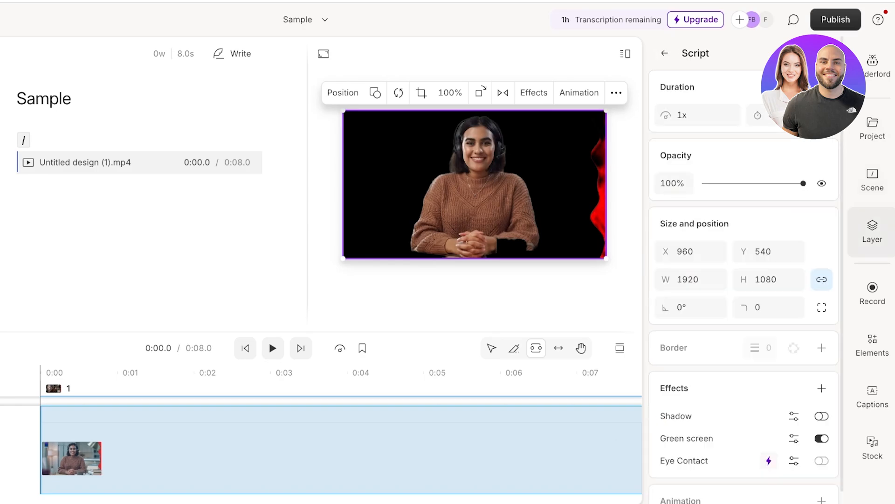
{"action": "left_click", "coordinate": [872, 345]}
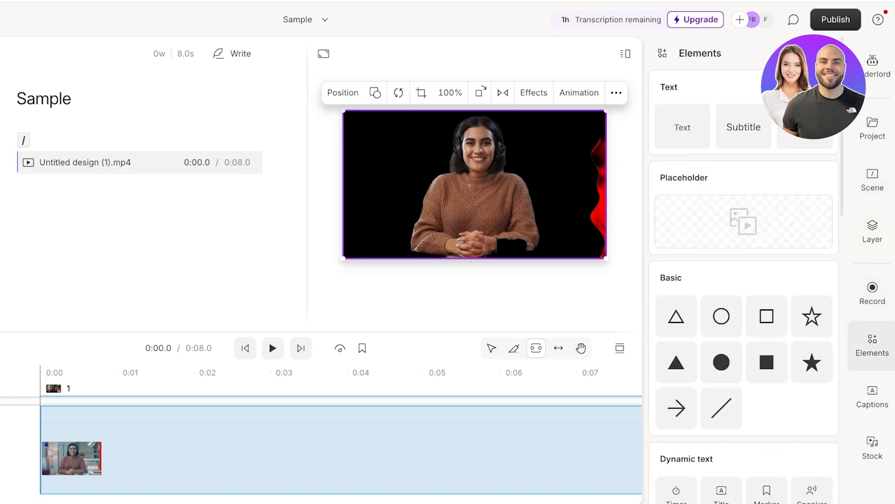
{"action": "left_click", "coordinate": [873, 397]}
{"action": "left_click", "coordinate": [873, 447]}
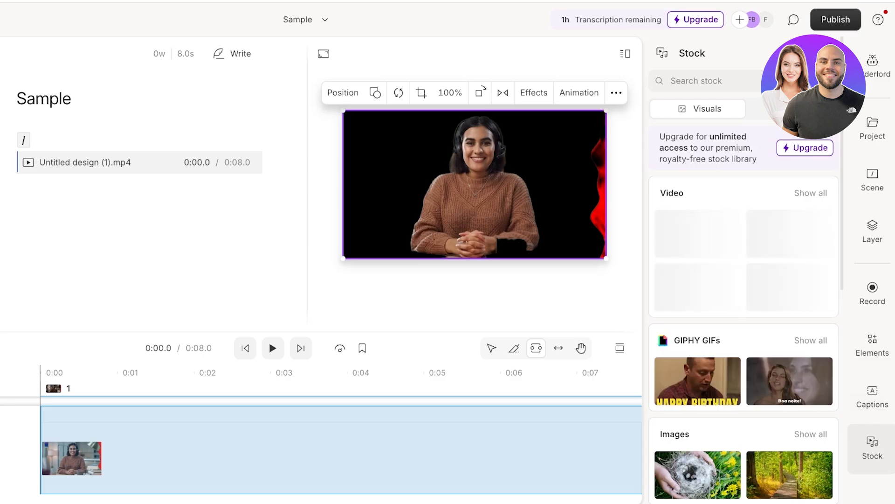
{"action": "scroll", "coordinate": [744, 303], "scroll_direction": "down", "scroll_amount": 4}
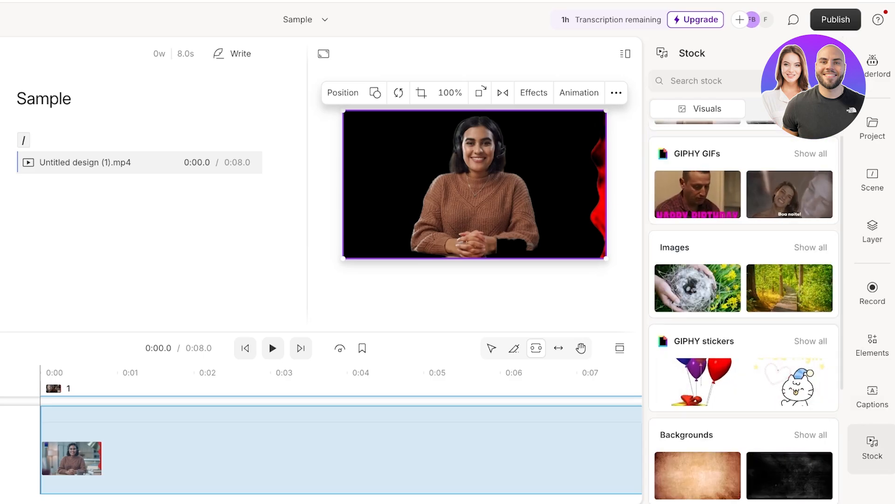
{"action": "scroll", "coordinate": [744, 303], "scroll_direction": "up", "scroll_amount": 4}
{"action": "left_click", "coordinate": [872, 66]}
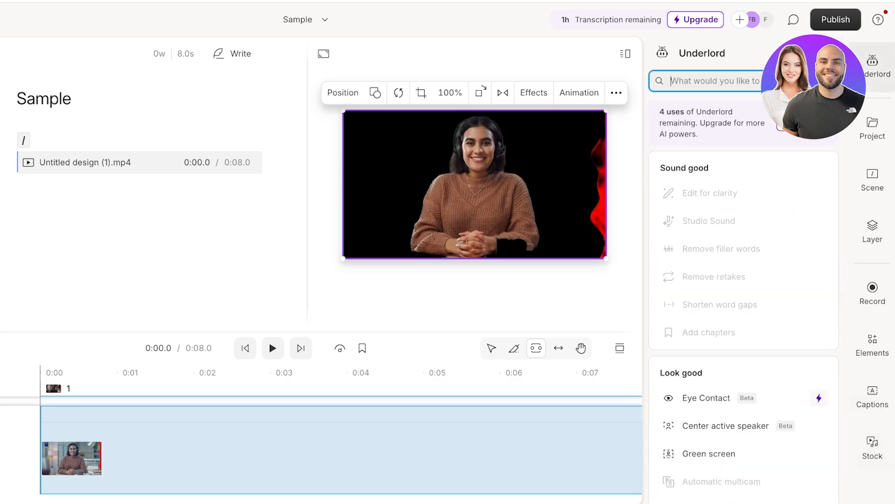
Browse the stock backgrounds and choose the dark blue-grey textured one for the green-screened clip
{"action": "mouse_move", "coordinate": [475, 184]}
{"action": "left_mouse_down"}
{"action": "mouse_move", "coordinate": [458, 172]}
{"action": "mouse_move", "coordinate": [500, 206]}
{"action": "mouse_move", "coordinate": [500, 173]}
{"action": "mouse_move", "coordinate": [480, 186]}
{"action": "left_mouse_up"}
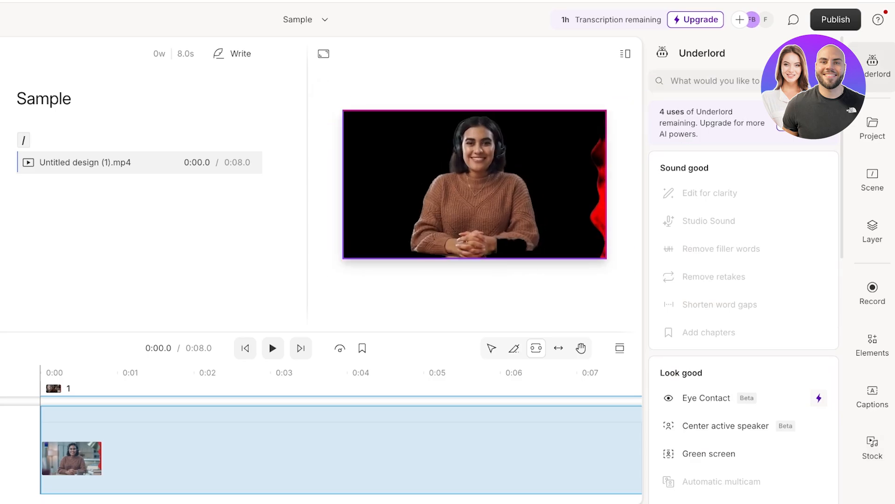
{"action": "left_click", "coordinate": [873, 447]}
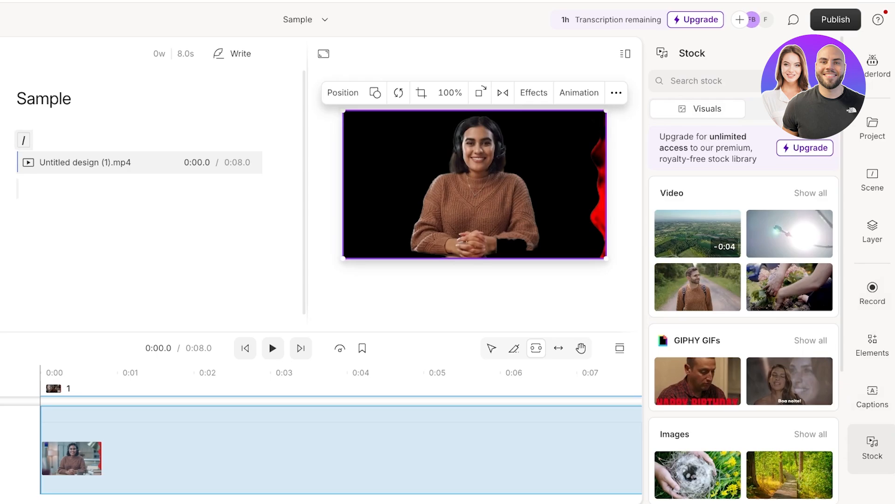
{"action": "scroll", "coordinate": [744, 303], "scroll_direction": "down", "scroll_amount": 4}
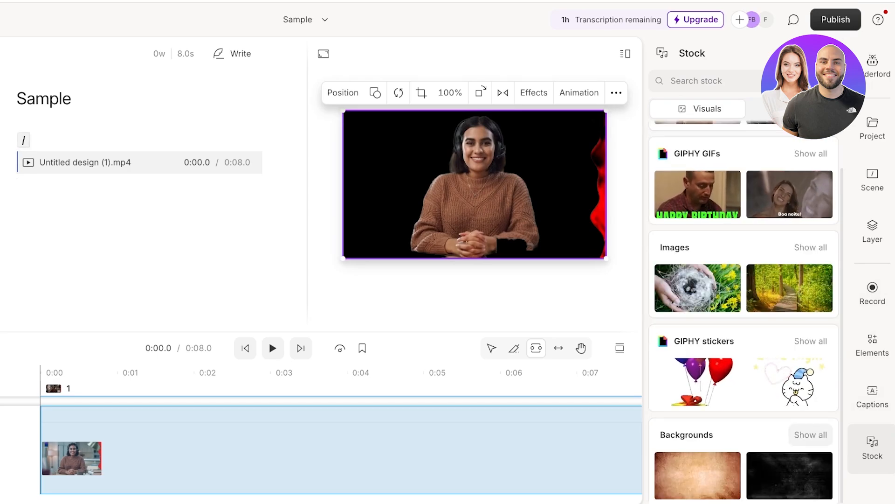
{"action": "left_click", "coordinate": [811, 435]}
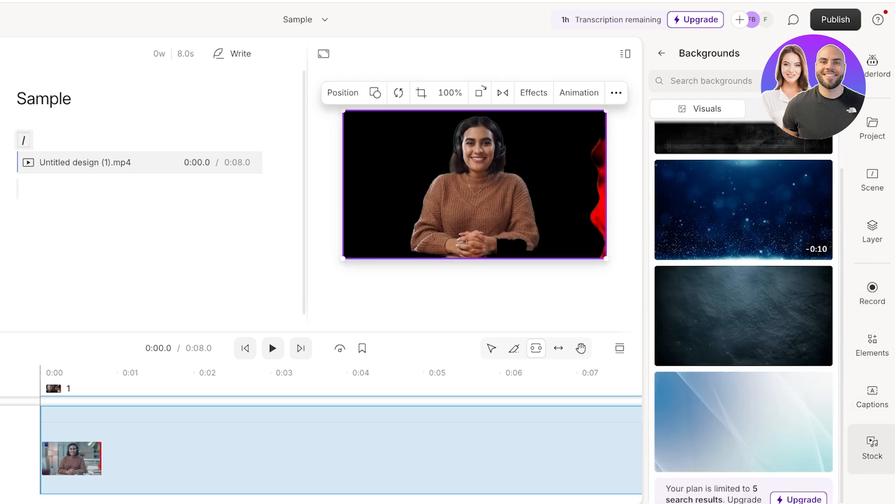
{"action": "left_click", "coordinate": [744, 316]}
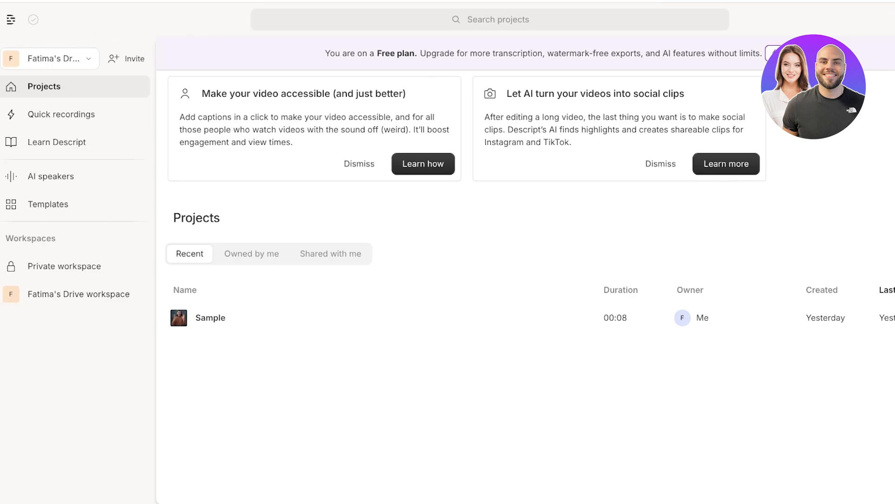
Check the drive's templates page and create a new video project
{"action": "left_click", "coordinate": [49, 204]}
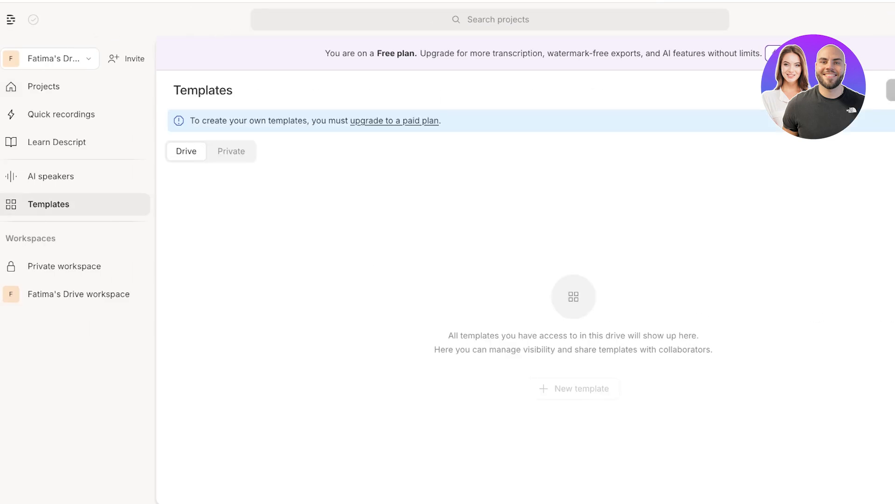
{"action": "left_click", "coordinate": [43, 86]}
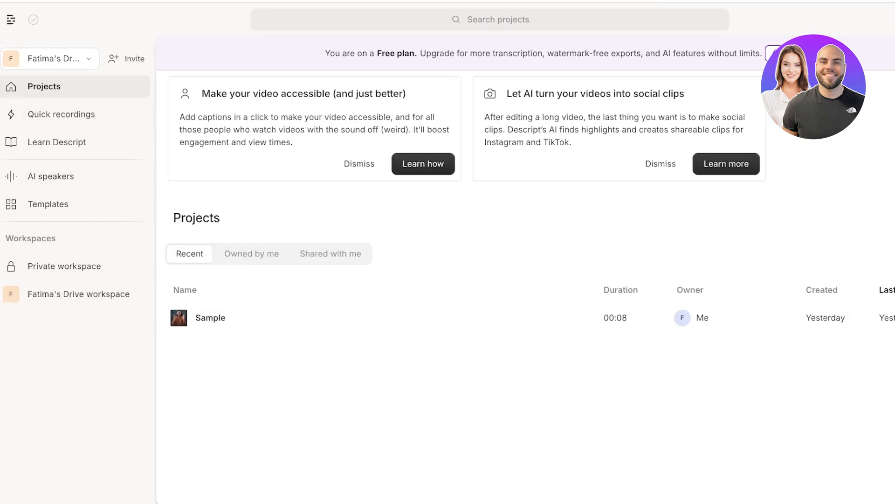
{"action": "left_click", "coordinate": [856, 217]}
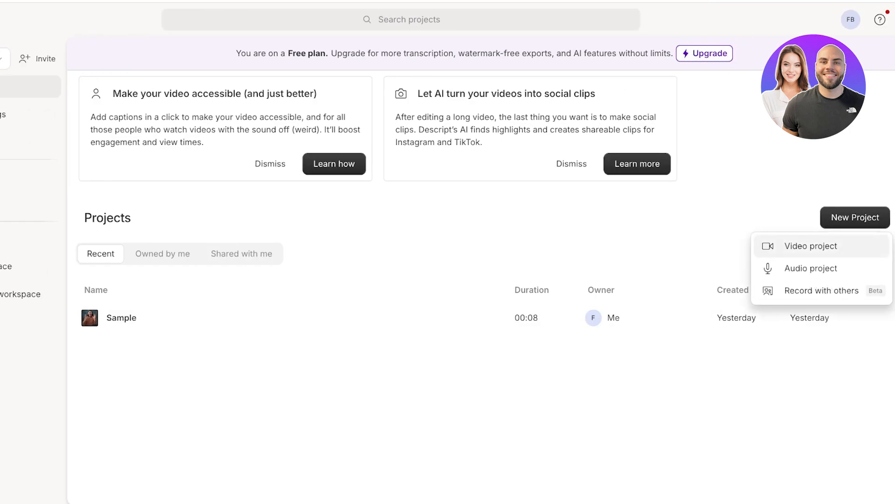
{"action": "left_click", "coordinate": [811, 246]}
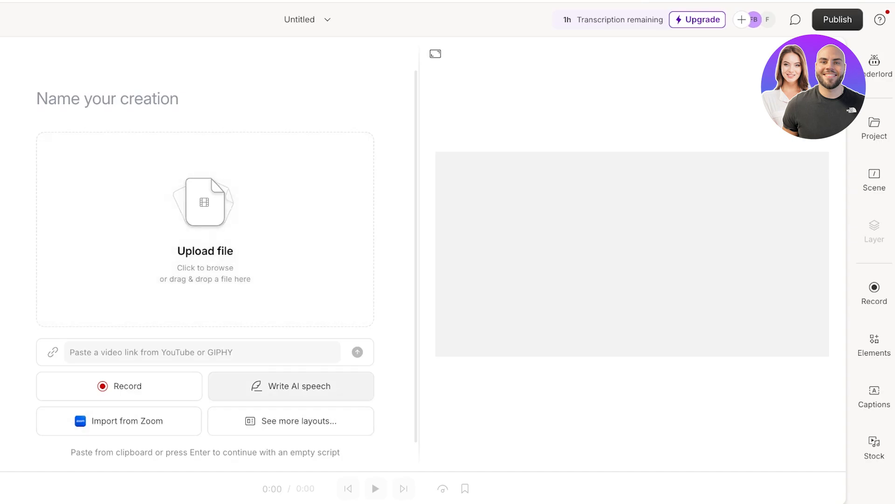
Start an empty script, title it "Flying Birds" and assign the AI speaker Cedric
{"action": "key", "text": "Return"}
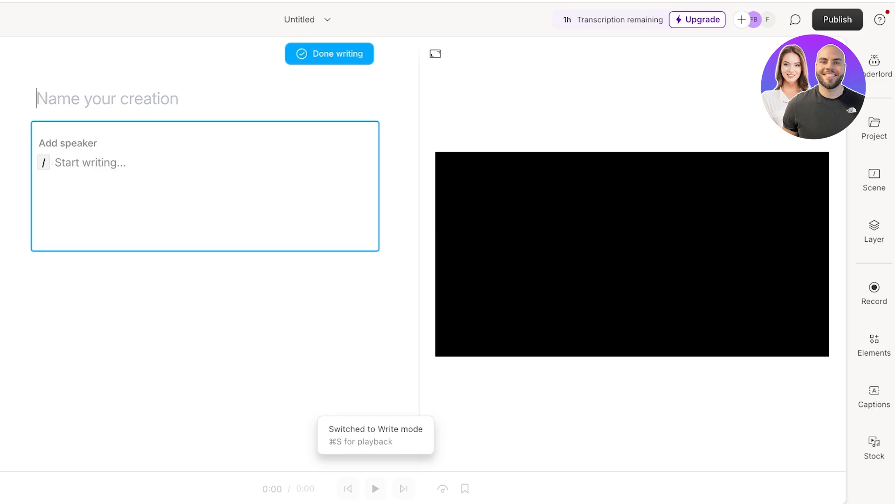
{"action": "type", "text": "Fl"}
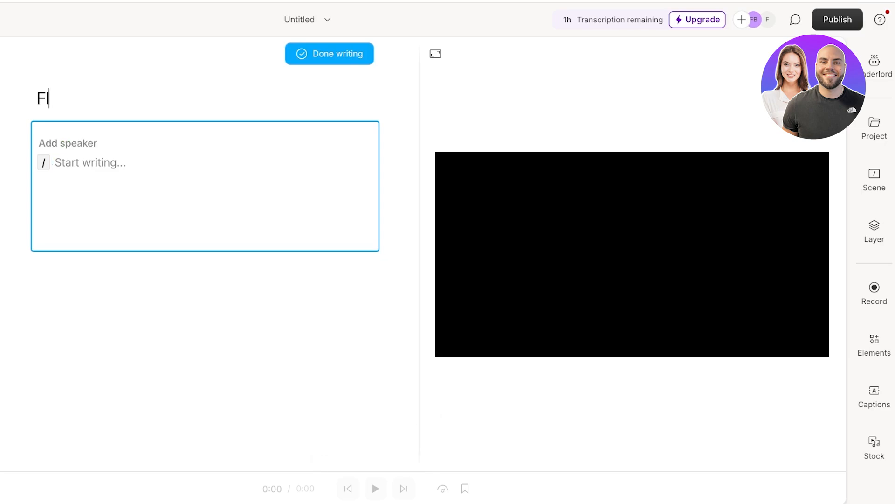
{"action": "type", "text": "ying Birds"}
{"action": "key", "text": "Tab"}
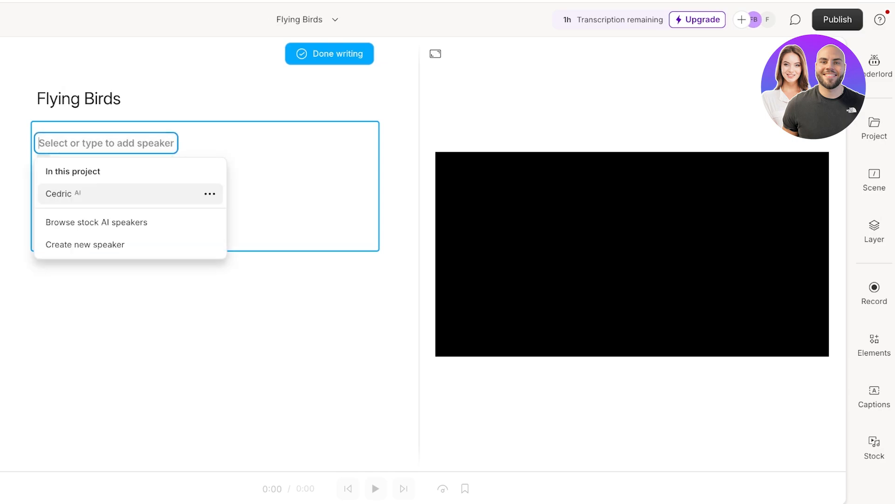
{"action": "key", "text": "Return"}
{"action": "key", "text": "BackSpace"}
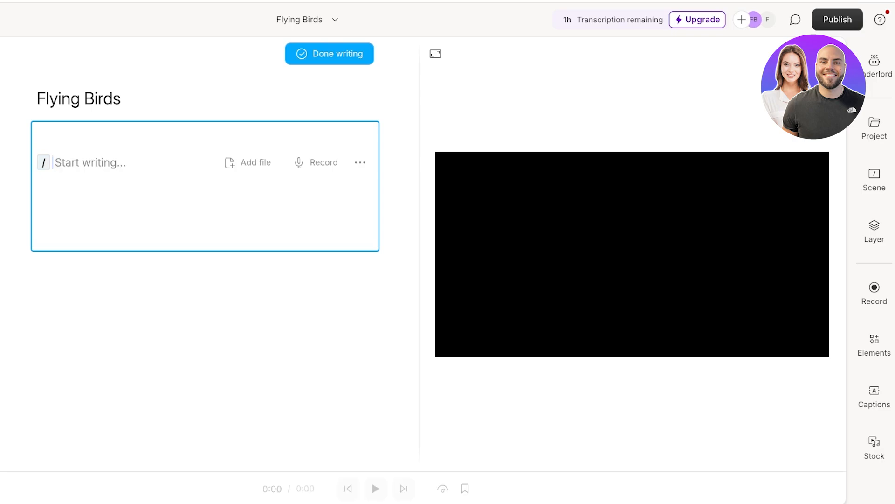
Write the script lines "Birds." and "How do birds maintain flight?" as separate paragraphs
{"action": "type", "text": "Flyin"}
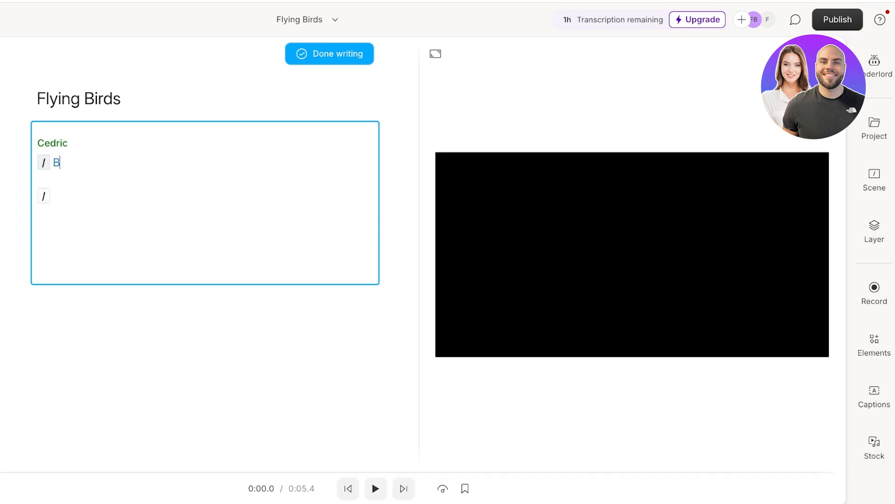
{"action": "type", "text": "irds."}
{"action": "key", "text": "Return"}
{"action": "type", "text": "How do "}
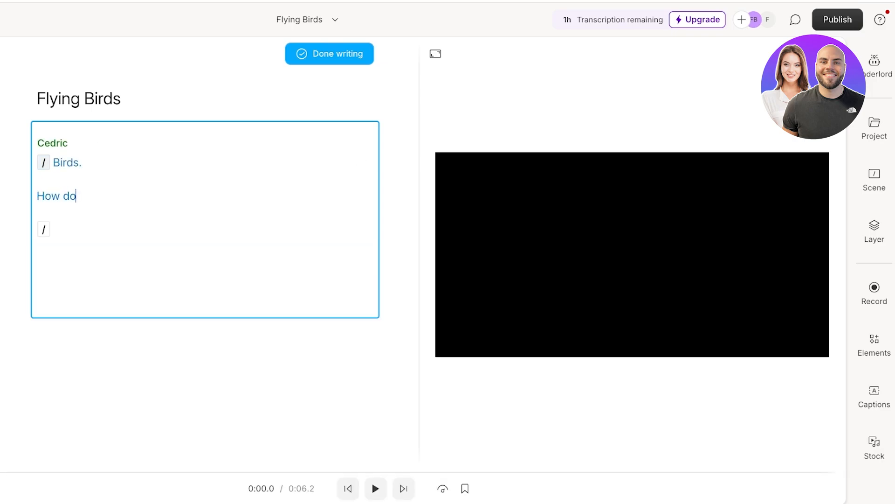
{"action": "type", "text": "birds maintain flight>"}
{"action": "key", "text": "Return"}
{"action": "key", "text": "BackSpace"}
{"action": "key", "text": "BackSpace"}
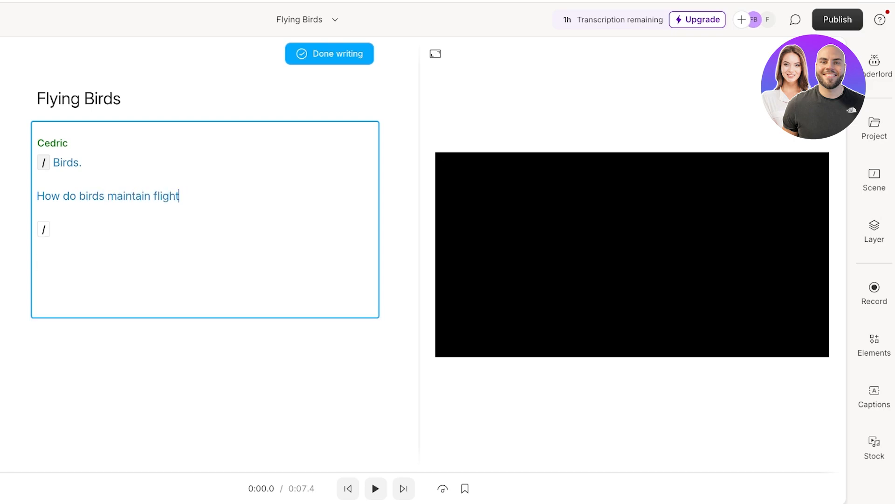
{"action": "type", "text": "?"}
{"action": "key", "text": "Return"}
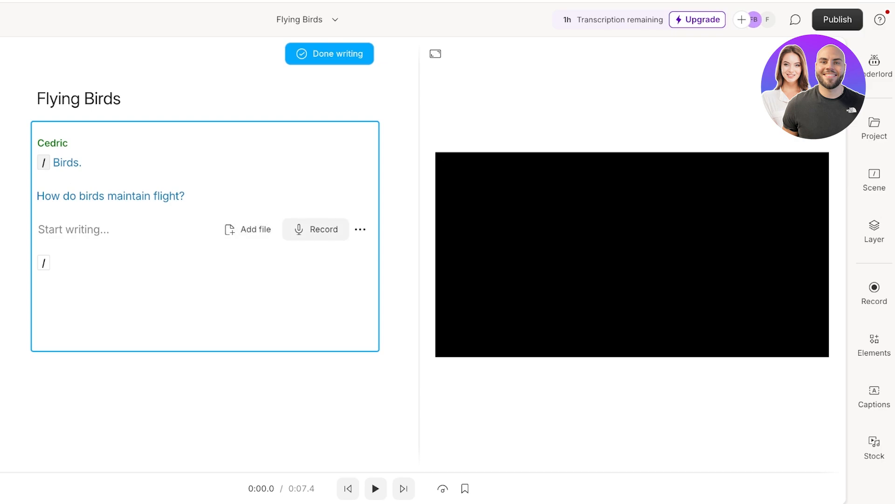
Try to record into the script with the FaceTime HD Camera and default microphone, and dismiss the error notice
{"action": "left_click", "coordinate": [316, 229]}
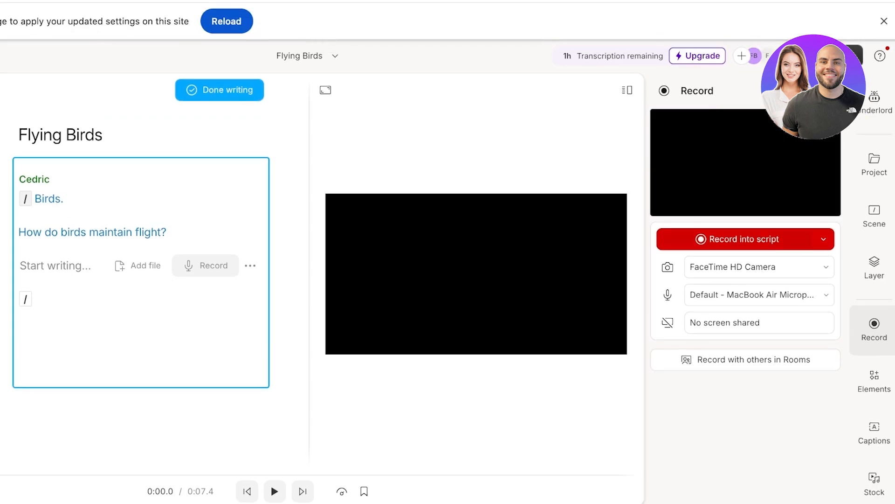
{"action": "left_click", "coordinate": [744, 239]}
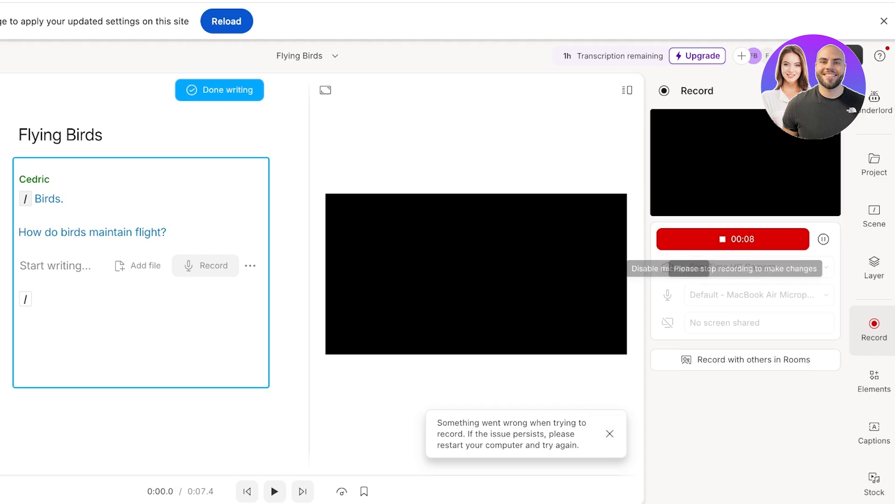
{"action": "left_click", "coordinate": [733, 239]}
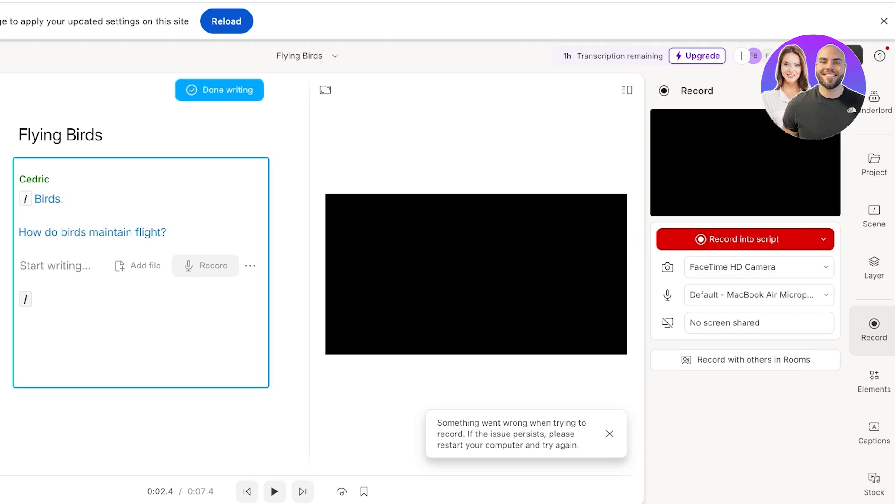
{"action": "left_click", "coordinate": [610, 433]}
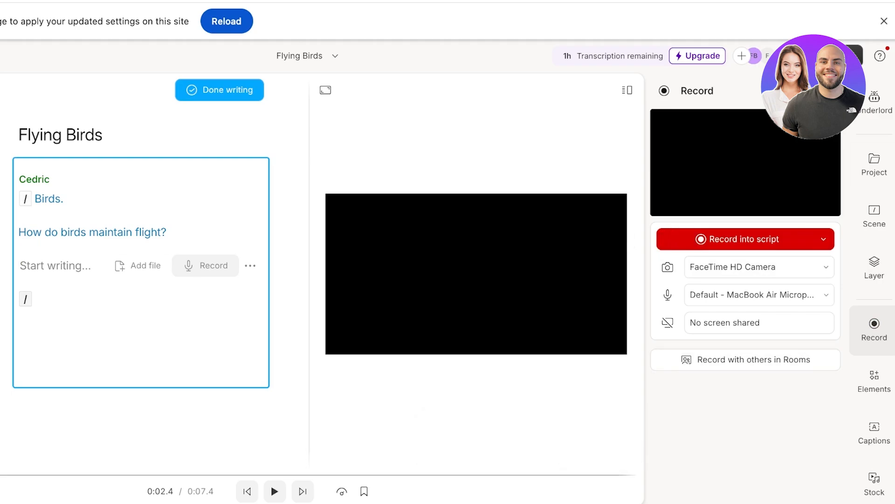
Play back the AI speech and look through the project files and the elements library
{"action": "key", "text": "space"}
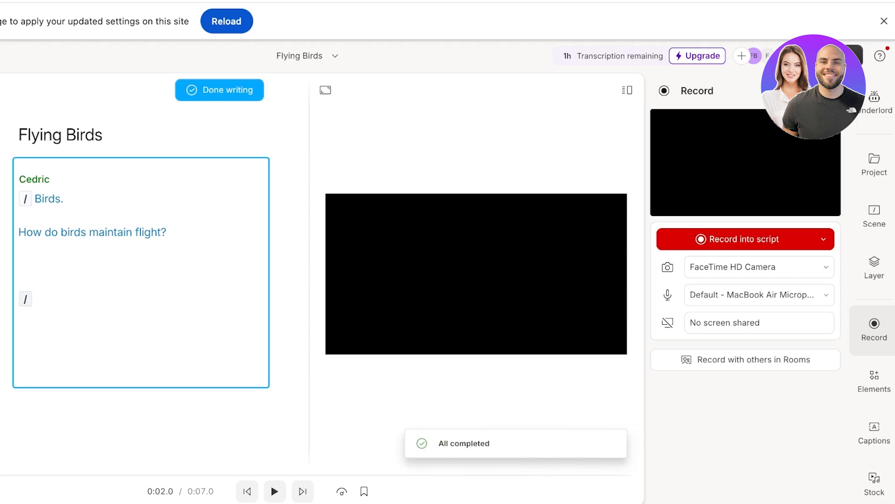
{"action": "left_click", "coordinate": [875, 268]}
{"action": "left_click", "coordinate": [875, 164]}
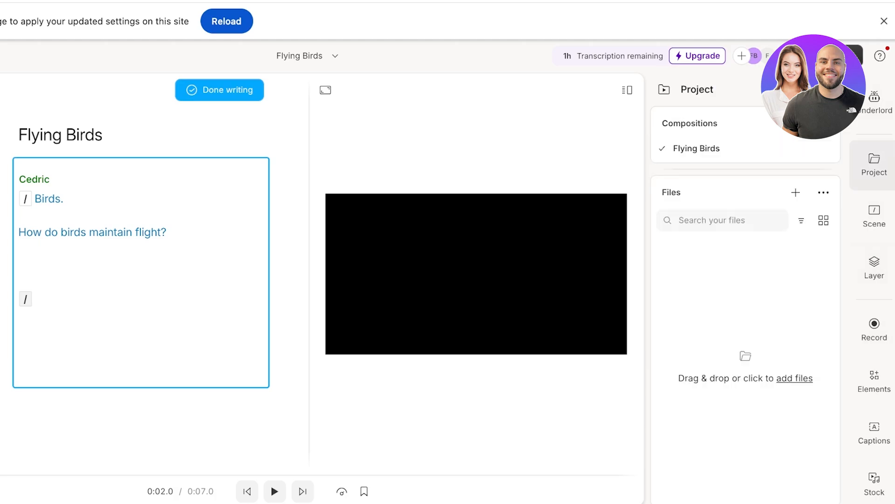
{"action": "left_click", "coordinate": [874, 103]}
{"action": "left_click", "coordinate": [874, 381]}
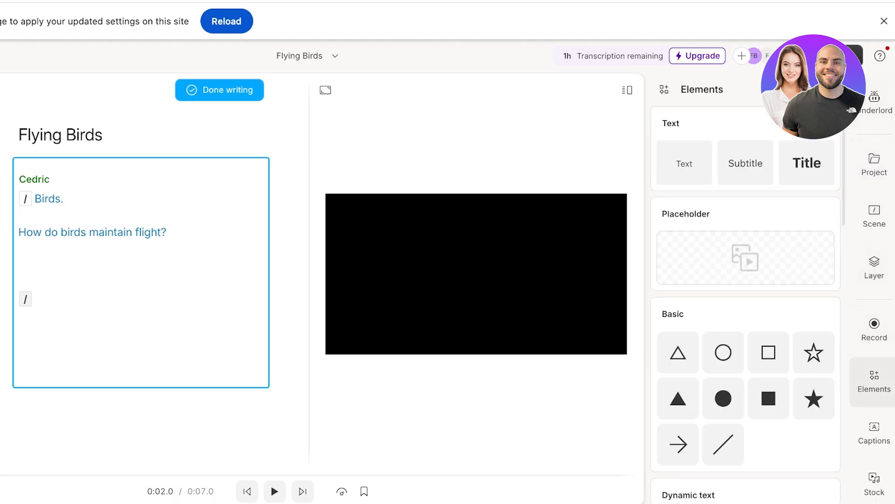
{"action": "left_click", "coordinate": [875, 165]}
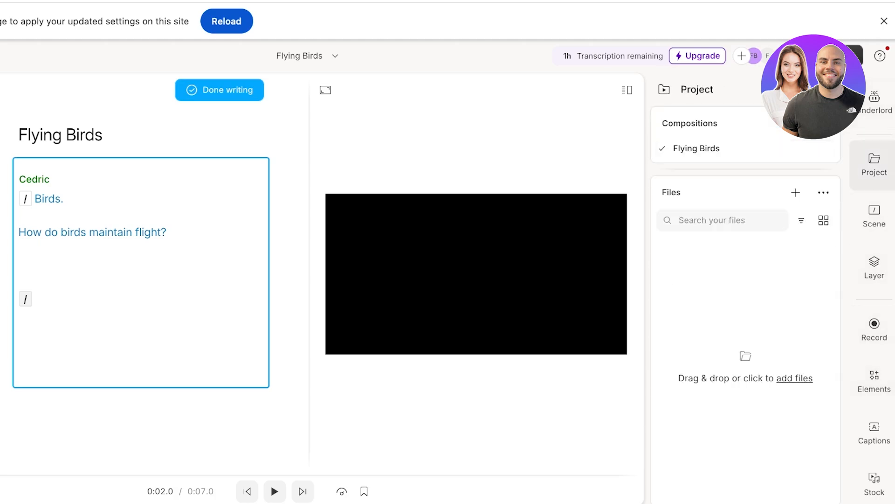
Add the stock video "Aerial view of natural salt produ..." to the Flying Birds composition and play it
{"action": "left_click", "coordinate": [875, 485]}
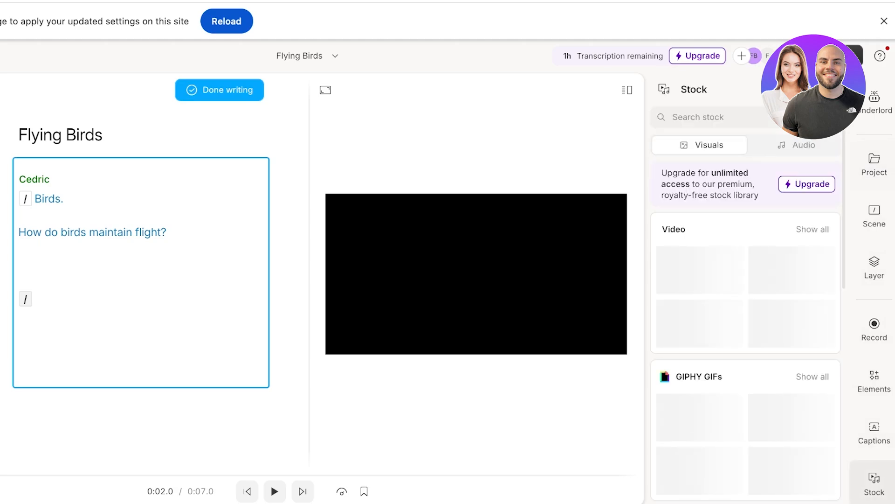
{"action": "left_click", "coordinate": [813, 229]}
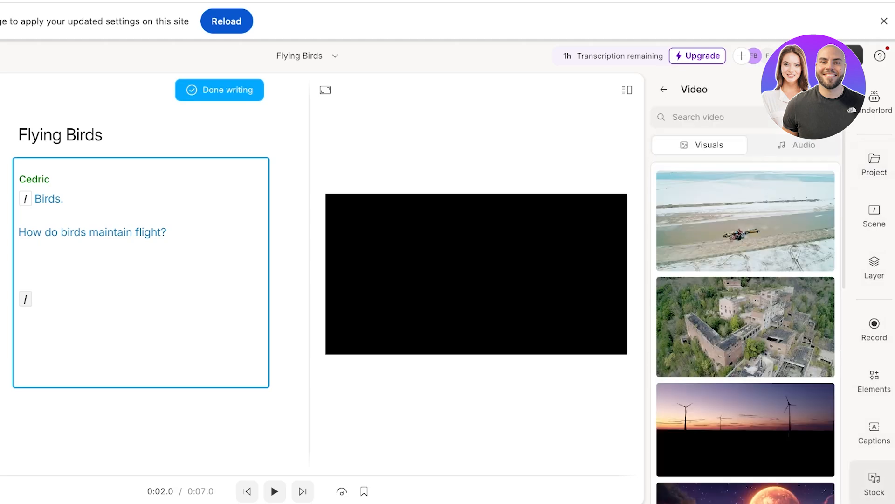
{"action": "left_click_drag", "start_coordinate": [788, 226], "coordinate": [475, 275]}
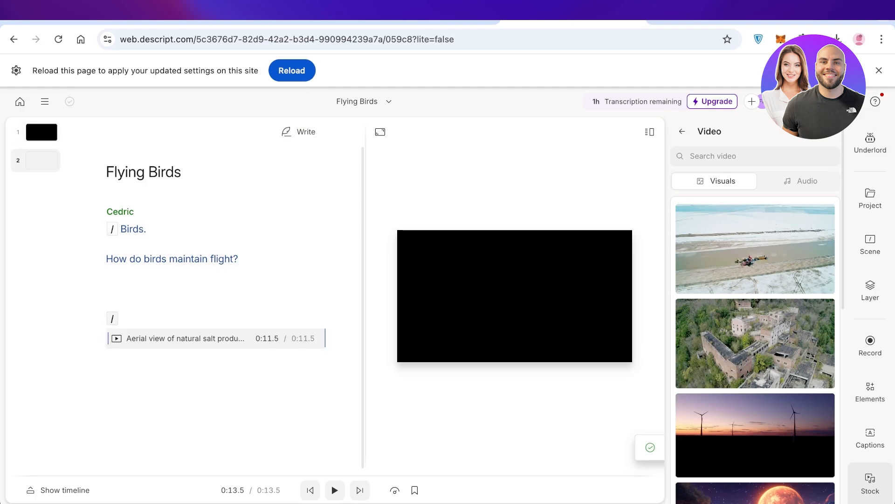
{"action": "key", "text": "space"}
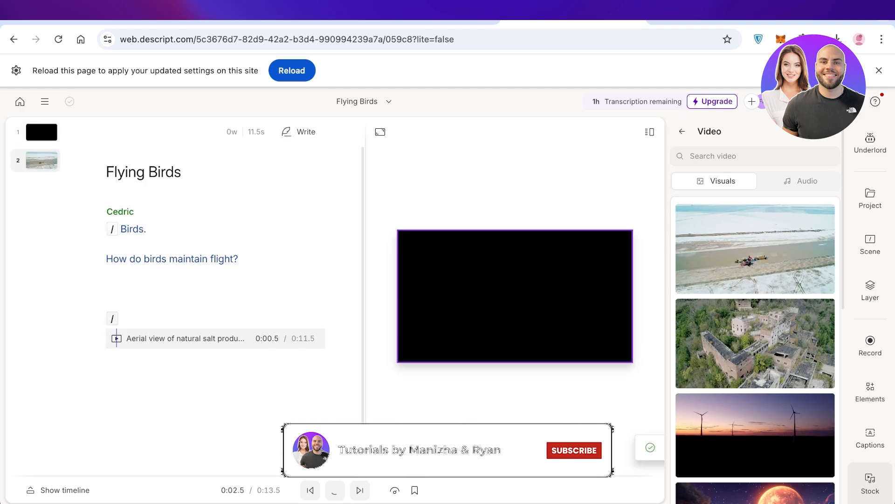